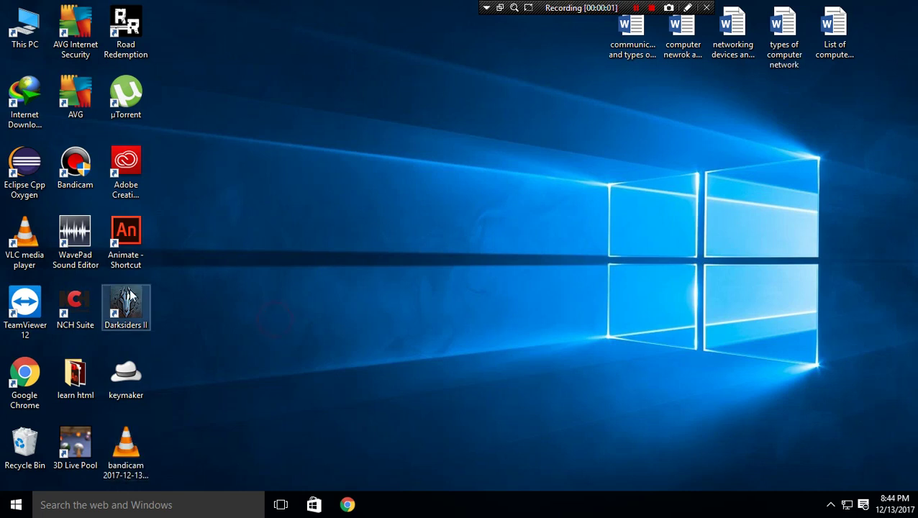
Open Adobe Animate CC from the desktop and create a new ActionScript 3.0 document
double_click(123, 246)
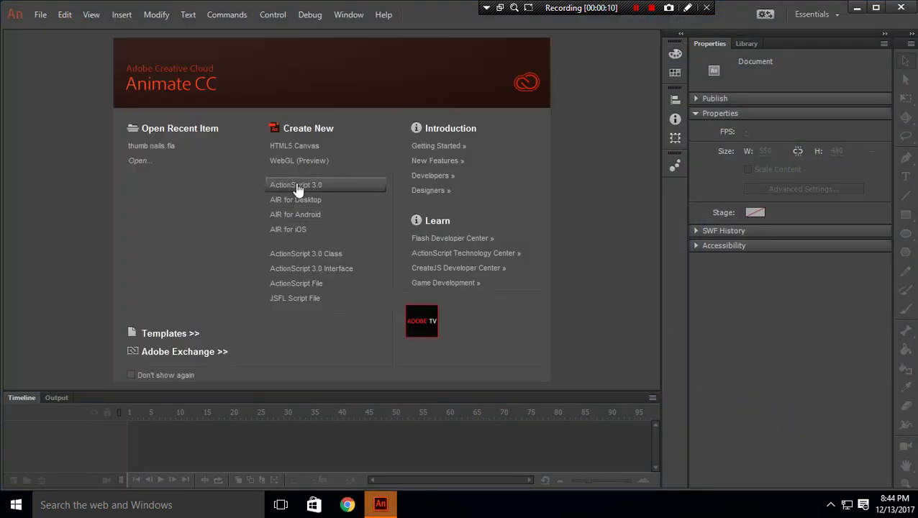
click(297, 187)
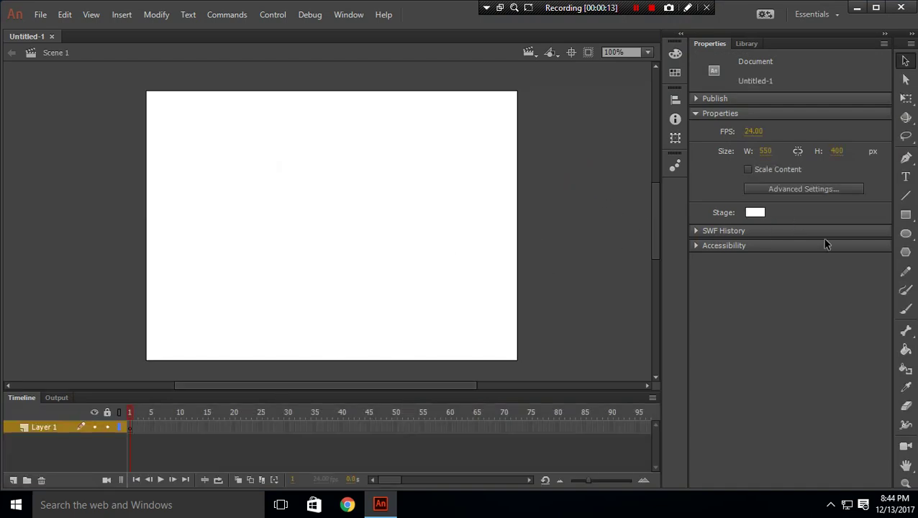
Paint crossing vertical and horizontal axes on the stage with the Brush tool, adding an X-shaped label at the end of each
click(906, 308)
drag(308, 103, 311, 309)
drag(155, 224, 482, 225)
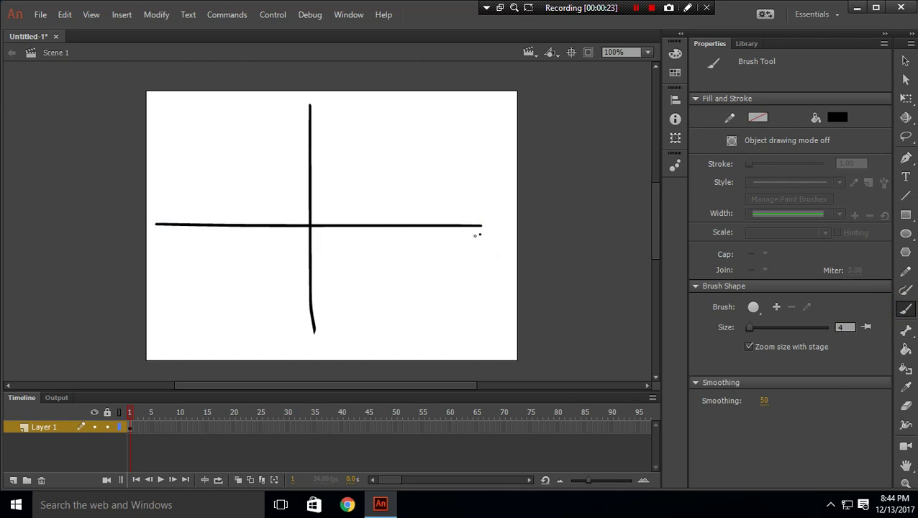
mouse_move(475, 231)
mouse_down()
mouse_move(492, 249)
mouse_move(492, 233)
mouse_move(474, 251)
mouse_up()
mouse_move(339, 101)
mouse_down()
mouse_move(330, 122)
mouse_move(338, 111)
mouse_up()
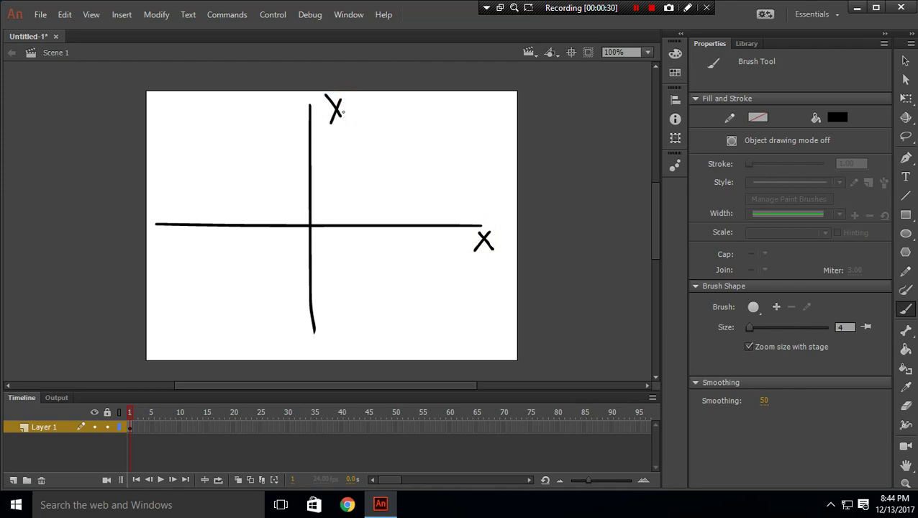
Delete the extra lower leg of the vertical axis's label so that the letter reads Y
click(904, 62)
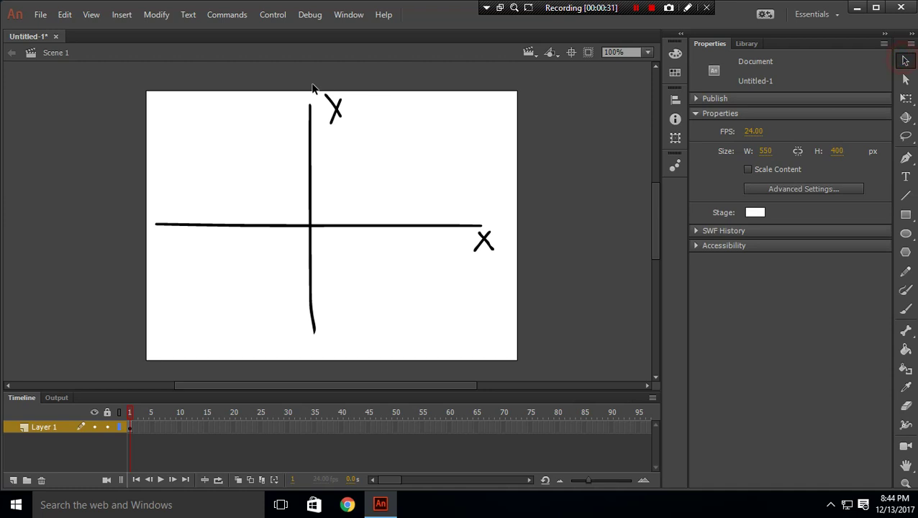
click(341, 117)
click(432, 114)
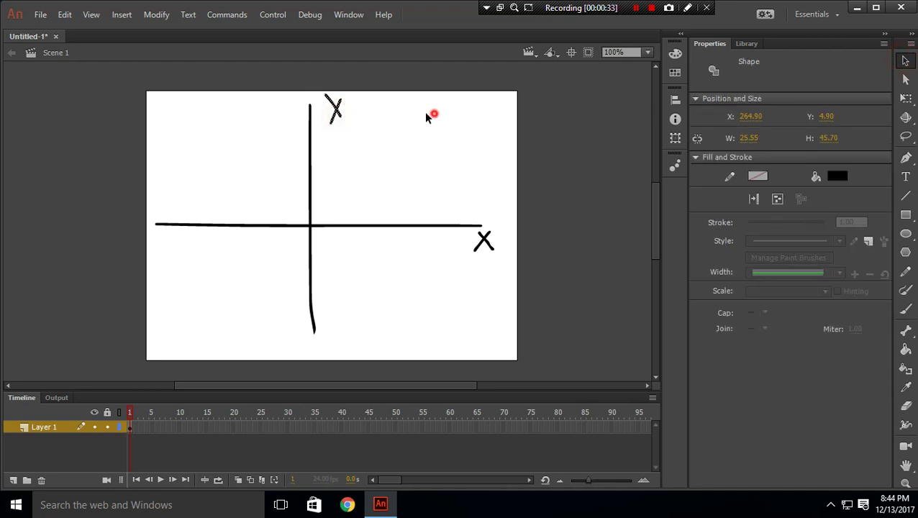
click(339, 117)
key(Delete)
click(379, 116)
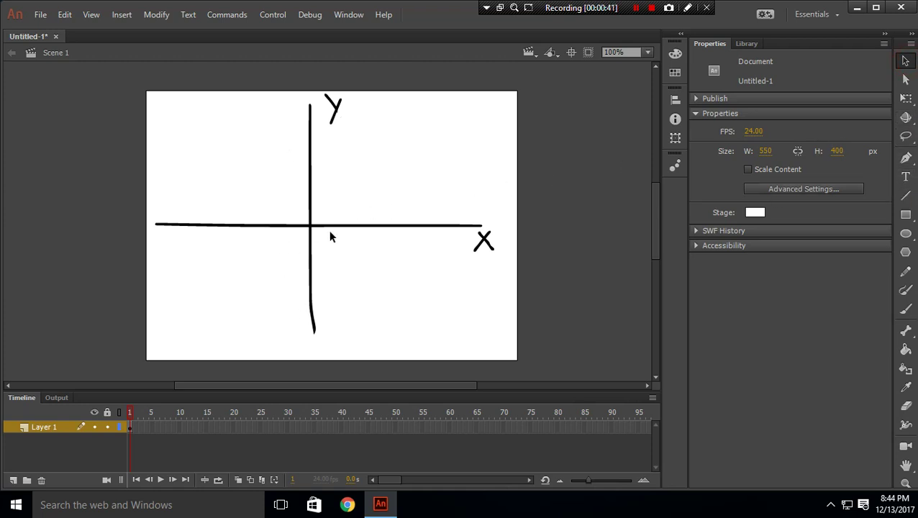
Brush a right-angle mark at the axes' crossing in the upper-right quadrant and write 90° in that quadrant
click(906, 310)
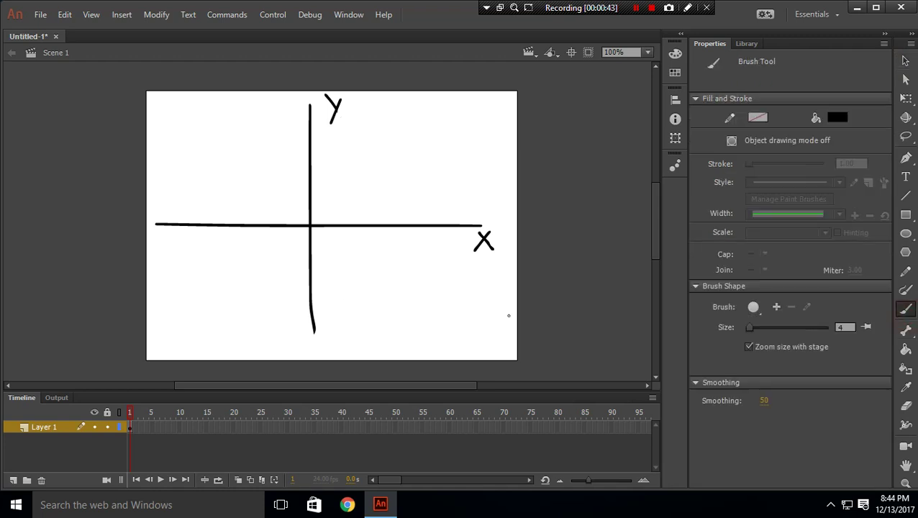
mouse_move(307, 200)
mouse_down()
mouse_move(332, 204)
mouse_move(333, 230)
mouse_up()
mouse_move(393, 145)
mouse_down()
mouse_move(412, 172)
mouse_move(405, 177)
mouse_move(436, 143)
mouse_move(420, 143)
mouse_up()
click(441, 128)
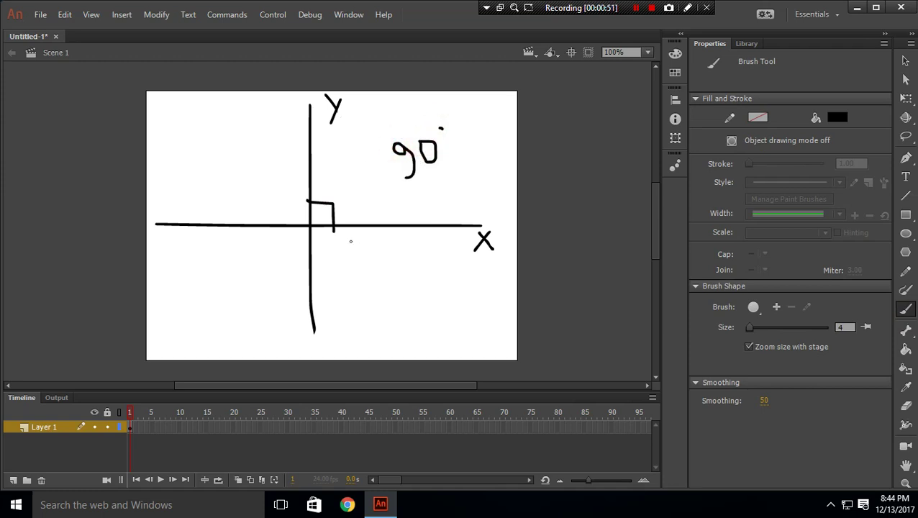
Brush right-angle marks and the number 90 in the other three quadrants, and paint a clockwise arrow around the axes' crossing
drag(334, 229, 309, 249)
mouse_move(398, 272)
mouse_down()
mouse_move(389, 275)
mouse_move(405, 277)
mouse_move(389, 290)
mouse_move(441, 282)
mouse_move(426, 273)
mouse_up()
drag(307, 249, 310, 226)
mouse_move(259, 285)
mouse_down()
mouse_move(256, 310)
mouse_move(280, 287)
mouse_up()
drag(285, 225, 316, 196)
mouse_move(234, 155)
mouse_down()
mouse_move(248, 184)
mouse_move(236, 185)
mouse_move(256, 160)
mouse_up()
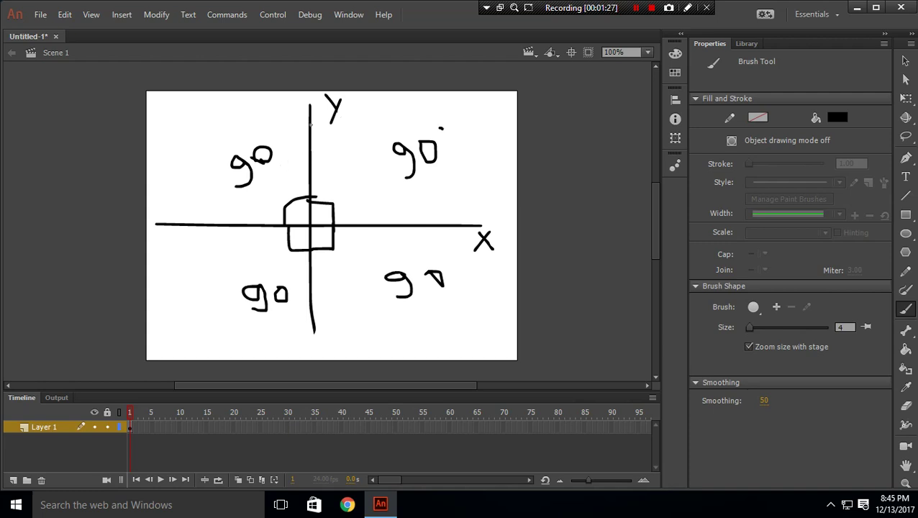
mouse_move(312, 125)
mouse_down()
mouse_move(392, 249)
mouse_move(351, 295)
mouse_move(291, 280)
mouse_move(225, 206)
mouse_move(267, 157)
mouse_move(286, 171)
mouse_up()
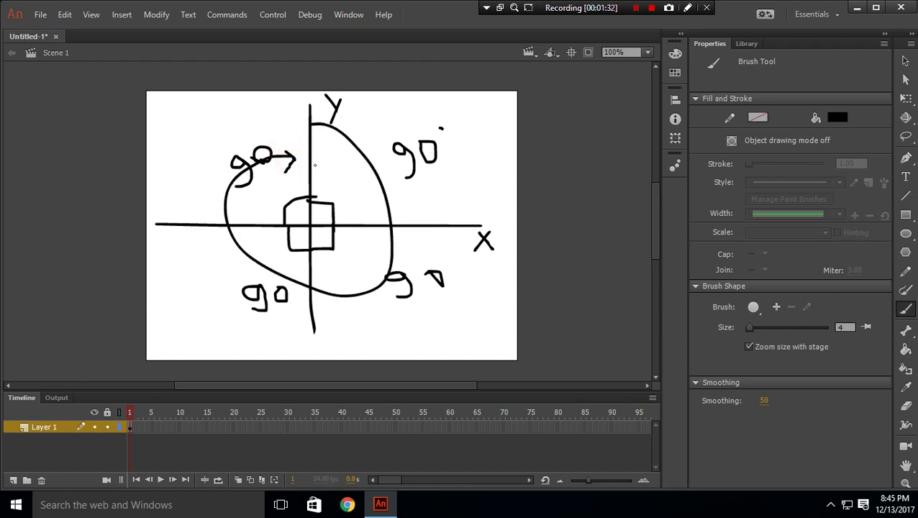
Select the whole axes drawing with its labels and delete it from the stage
click(905, 60)
drag(137, 82, 556, 348)
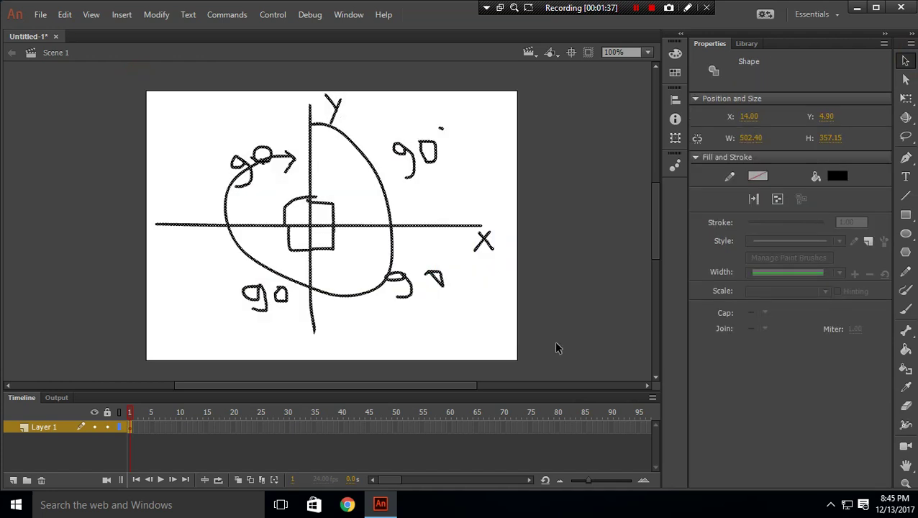
key(Delete)
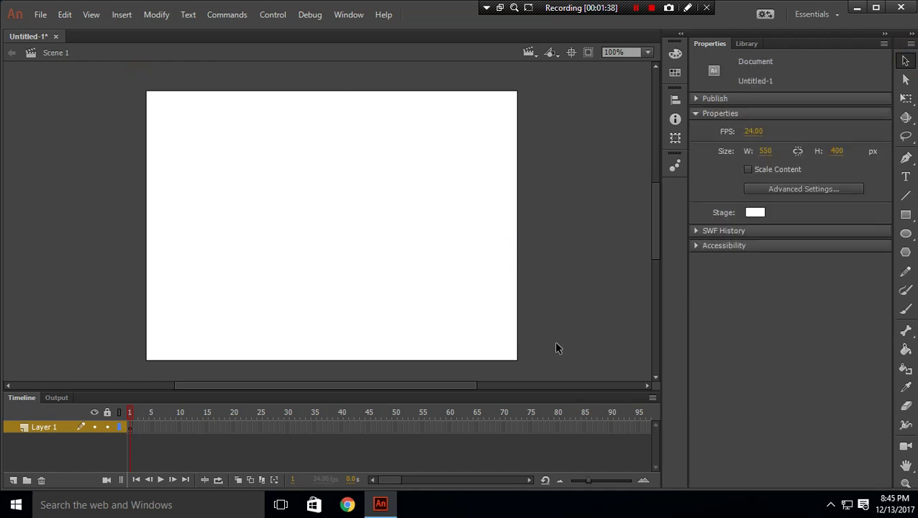
click(906, 251)
drag(259, 216, 299, 268)
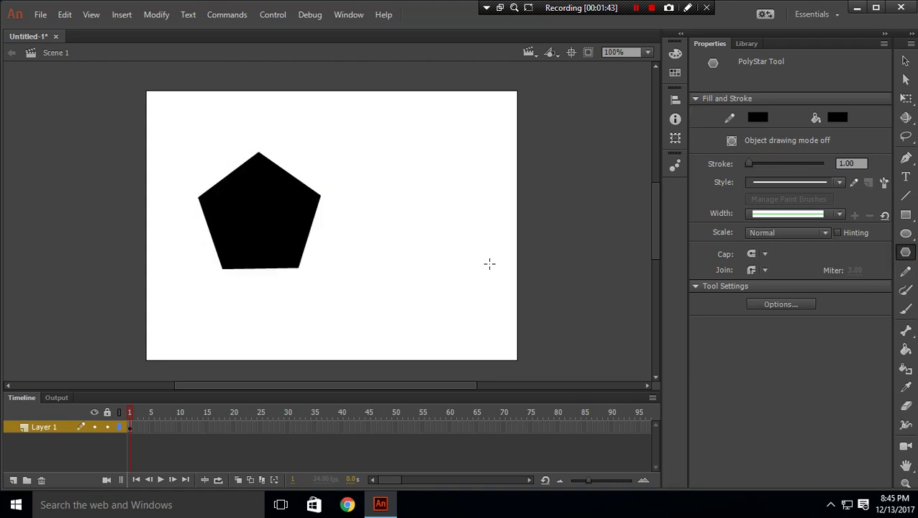
key(ctrl+z)
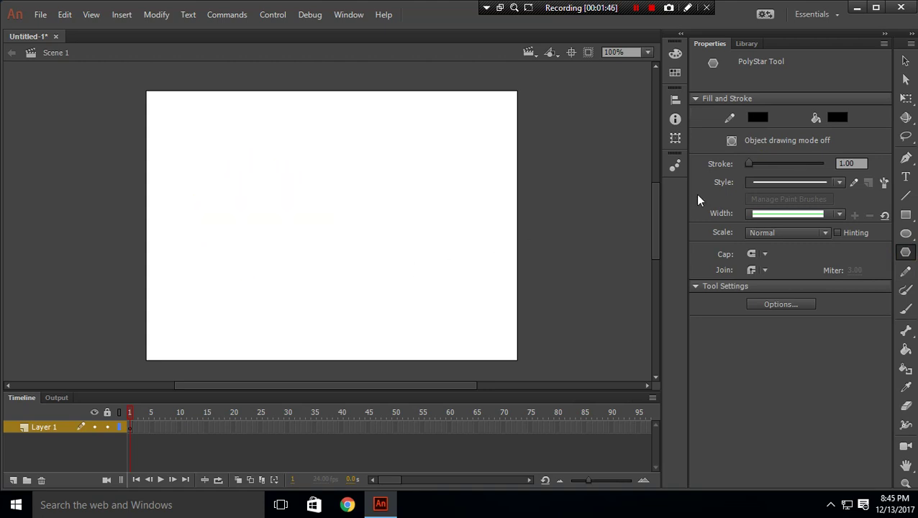
Draw a circle about 167 px in diameter near the stage's centre with the Oval tool and delete its fill, keeping the outline
click(905, 233)
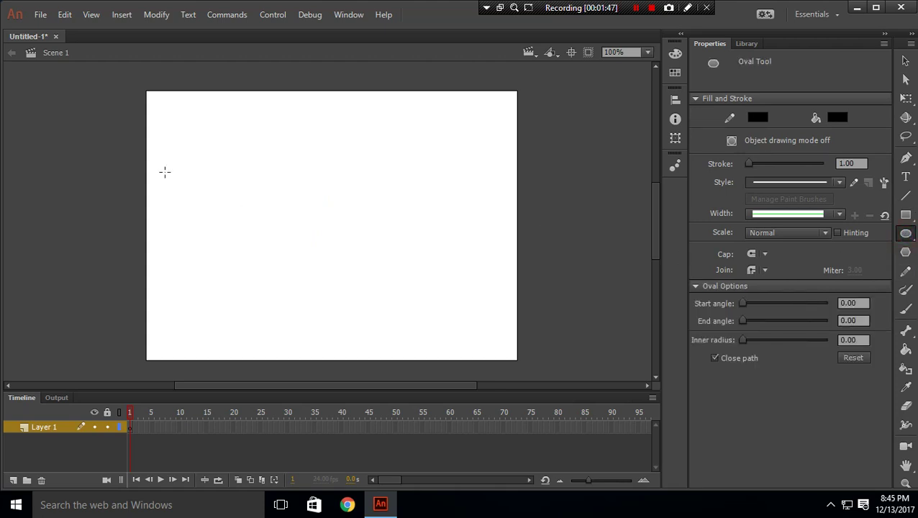
drag(276, 188, 387, 299)
click(905, 62)
click(302, 264)
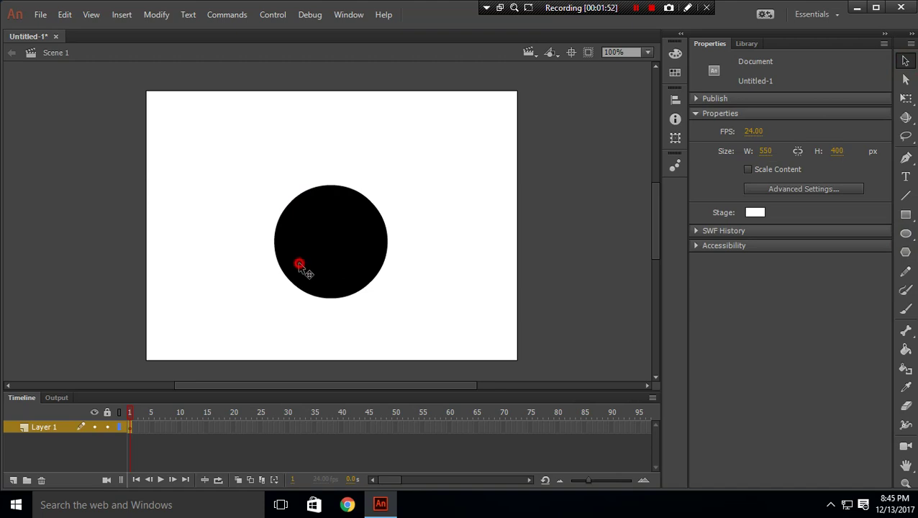
key(Delete)
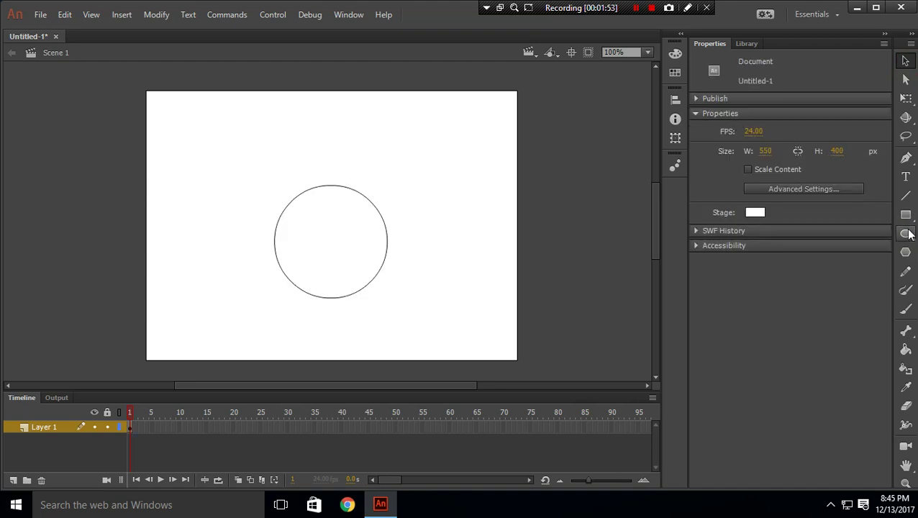
Draw a vertical and a roughly horizontal line across the circle to divide it into four quarters
click(906, 195)
drag(332, 185, 330, 296)
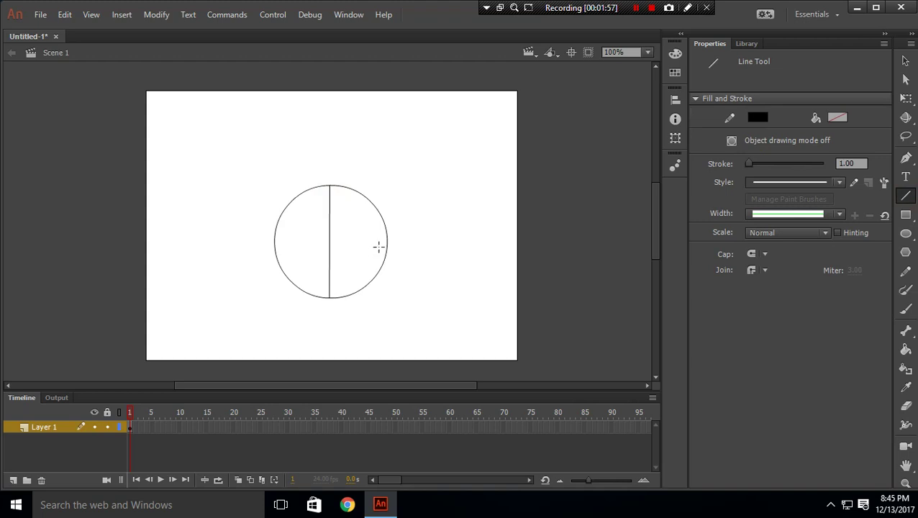
mouse_move(388, 242)
mouse_down()
mouse_move(275, 236)
mouse_move(274, 249)
mouse_up()
click(905, 61)
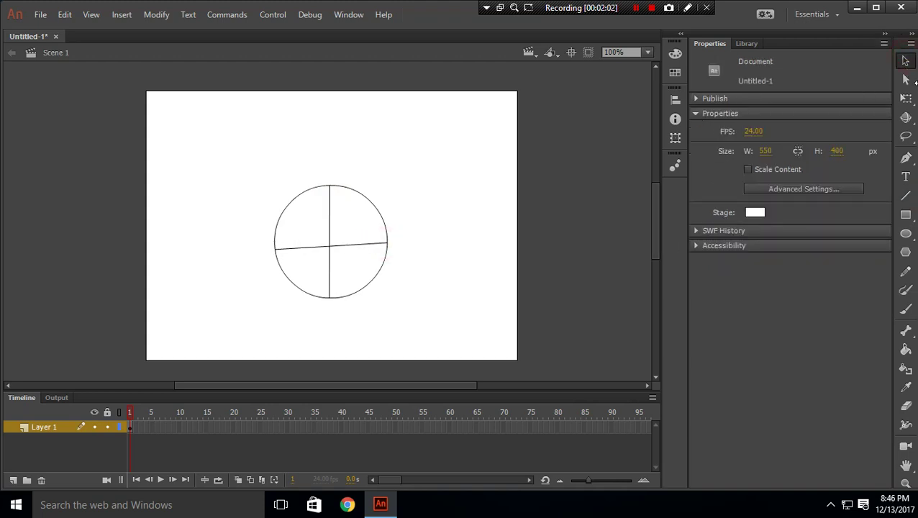
Fill the circle's upper-right quarter with red and the lower-left quarter with blue using the Paint Bucket tool
click(906, 349)
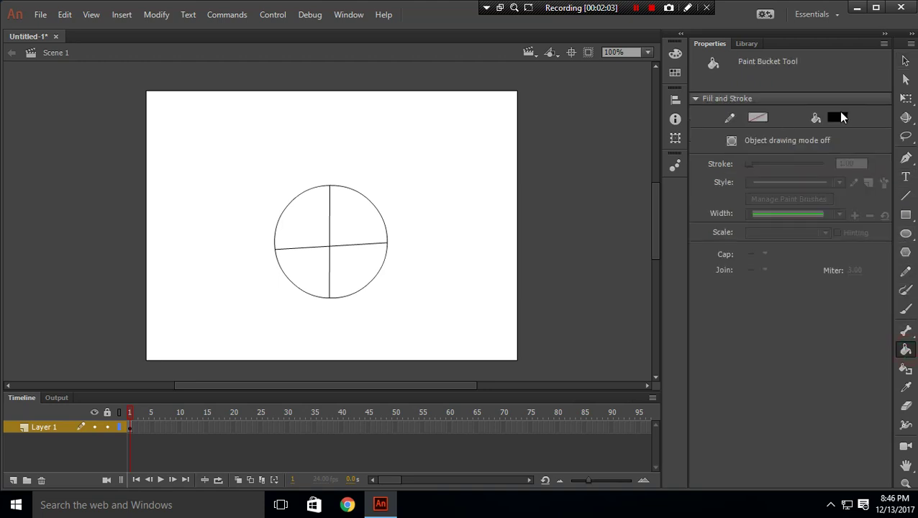
click(837, 115)
click(638, 216)
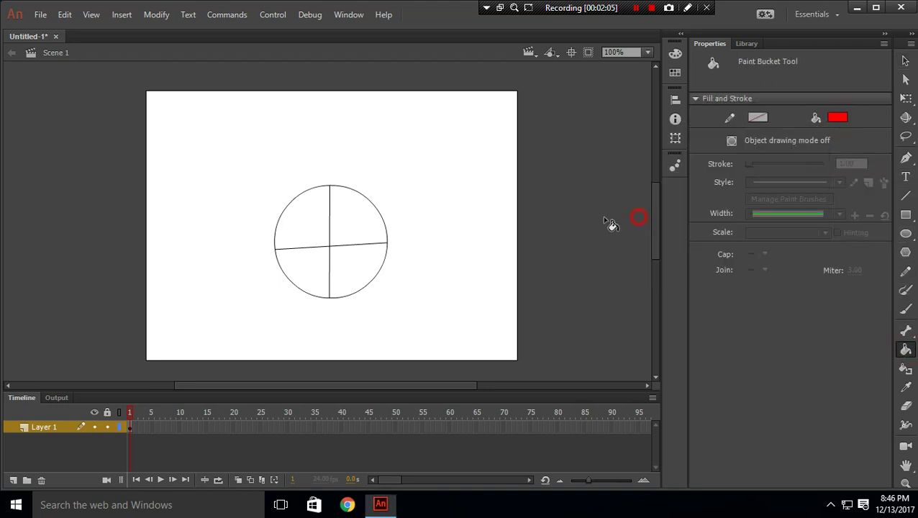
click(363, 218)
click(837, 118)
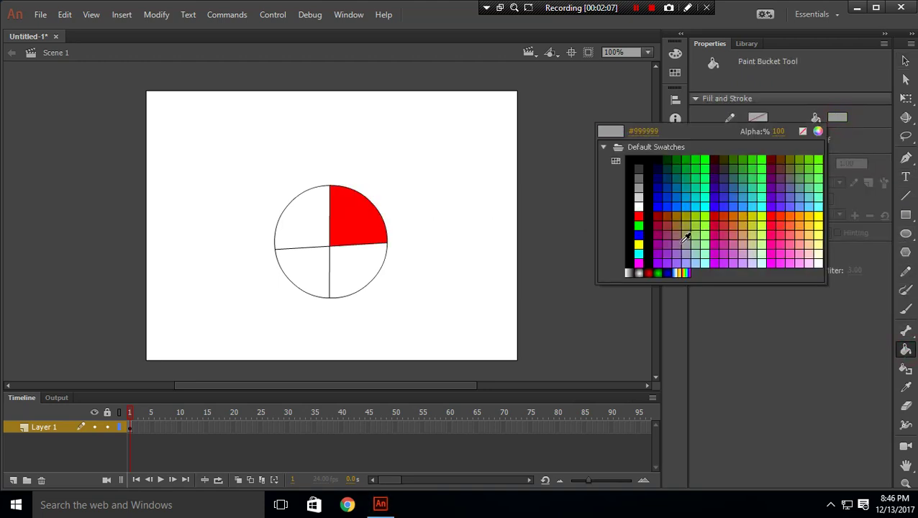
click(640, 239)
click(291, 253)
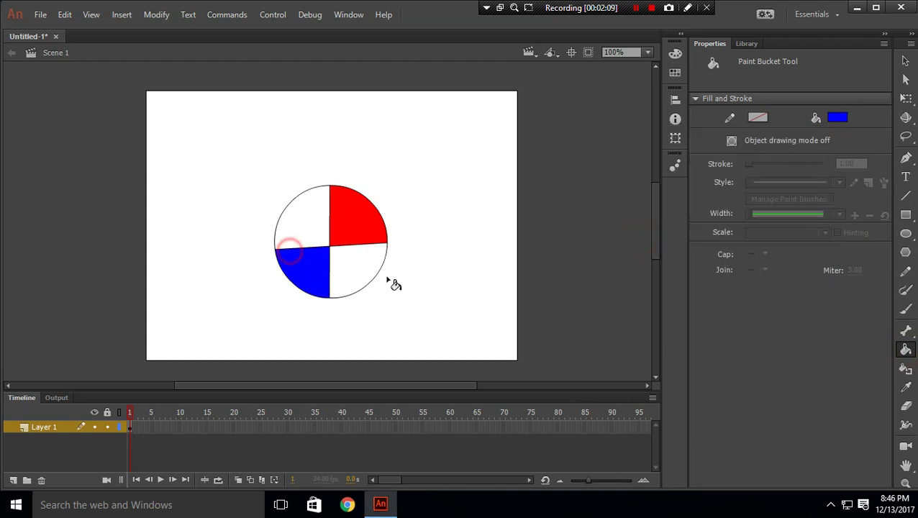
Fill the circle's lower-right quarter with green and the upper-left quarter with yellow
click(838, 118)
click(638, 226)
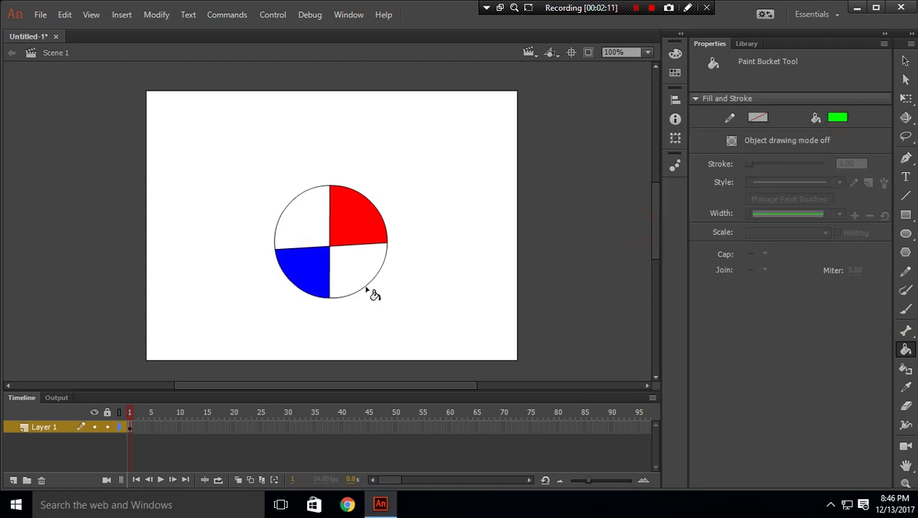
click(368, 256)
click(837, 118)
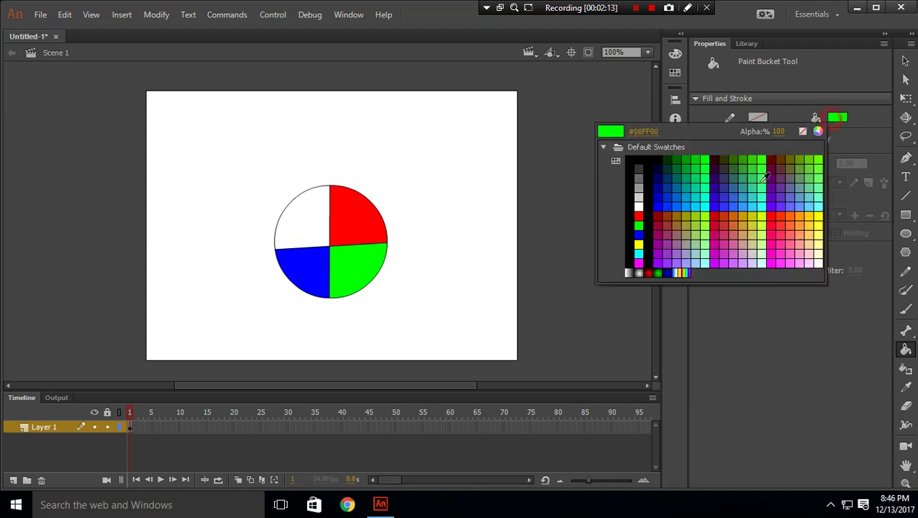
click(638, 243)
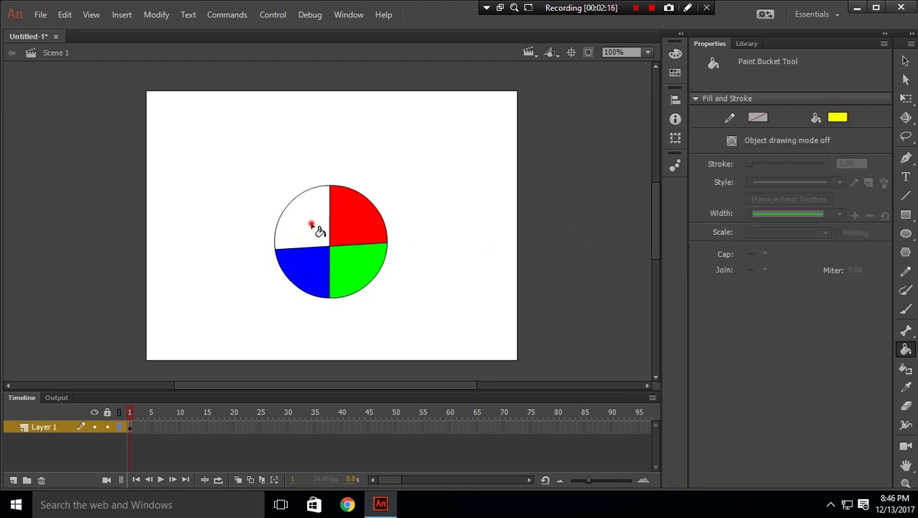
click(311, 223)
Convert the entire four-coloured circle to a movie clip symbol and move it slightly left, to about X 248, Y 231
click(905, 61)
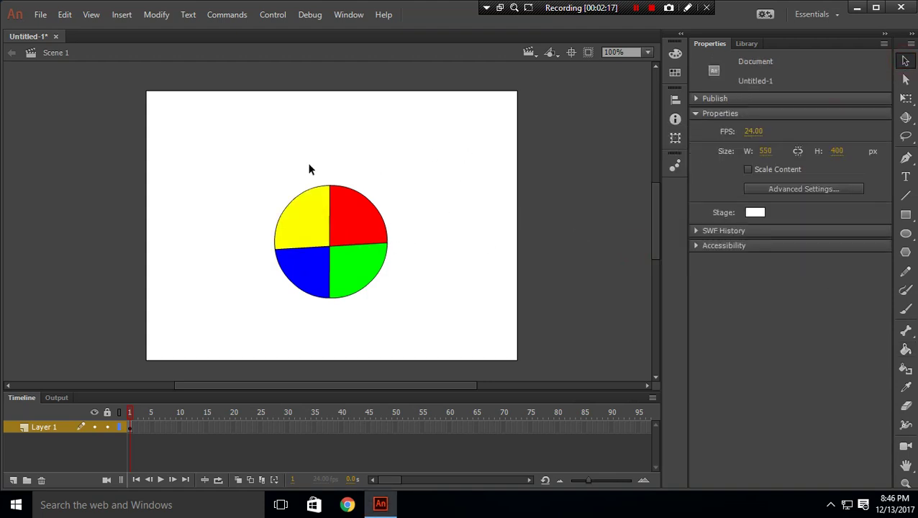
drag(246, 166, 452, 327)
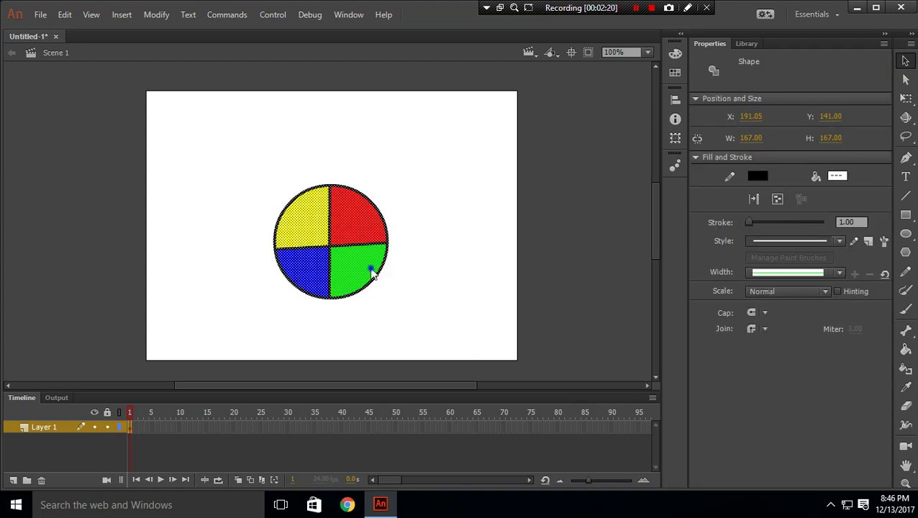
right_click(371, 272)
click(425, 468)
click(534, 59)
click(458, 204)
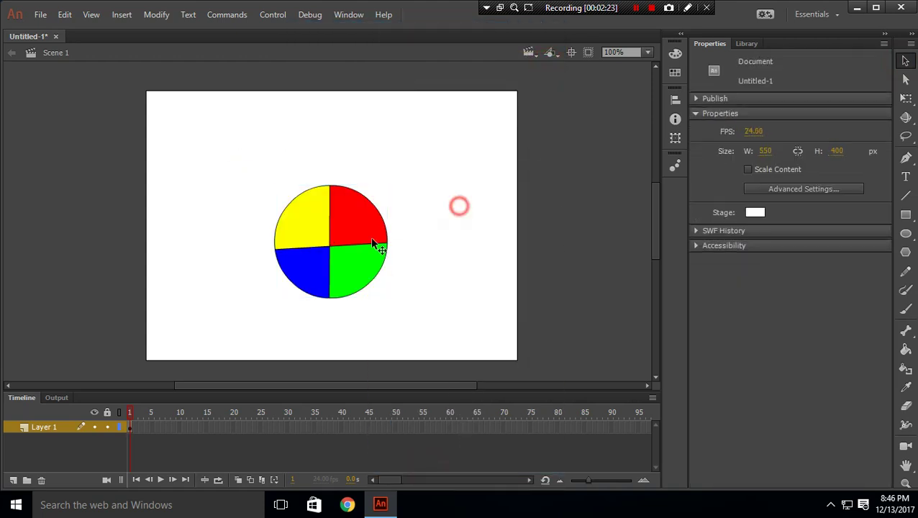
click(326, 237)
drag(369, 239, 352, 244)
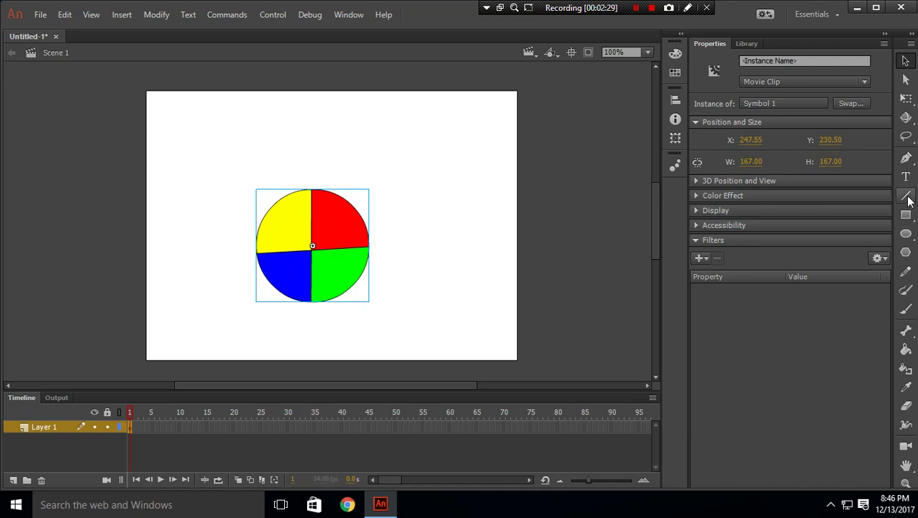
Paint a yellow arrow pointing right above the coloured circle with the Brush tool
click(905, 308)
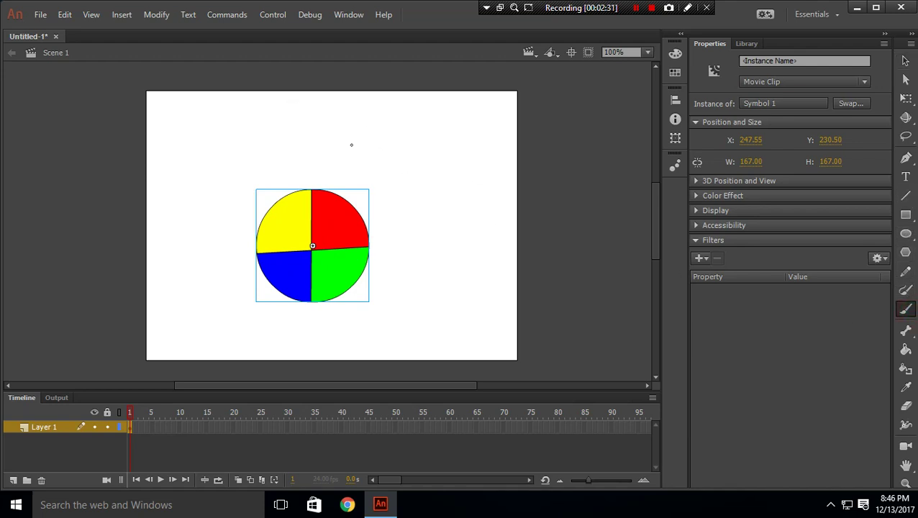
mouse_move(327, 133)
mouse_down()
mouse_move(398, 134)
mouse_move(389, 128)
mouse_up()
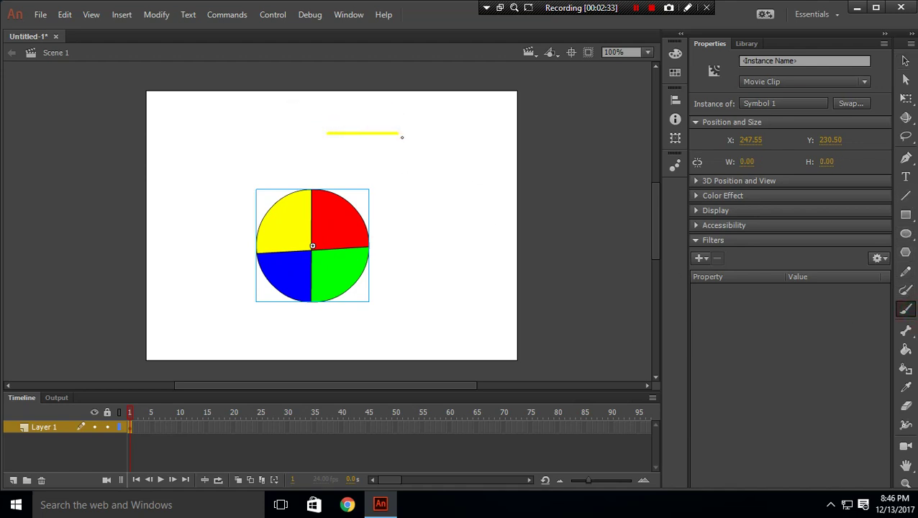
click(376, 124)
click(383, 123)
click(452, 136)
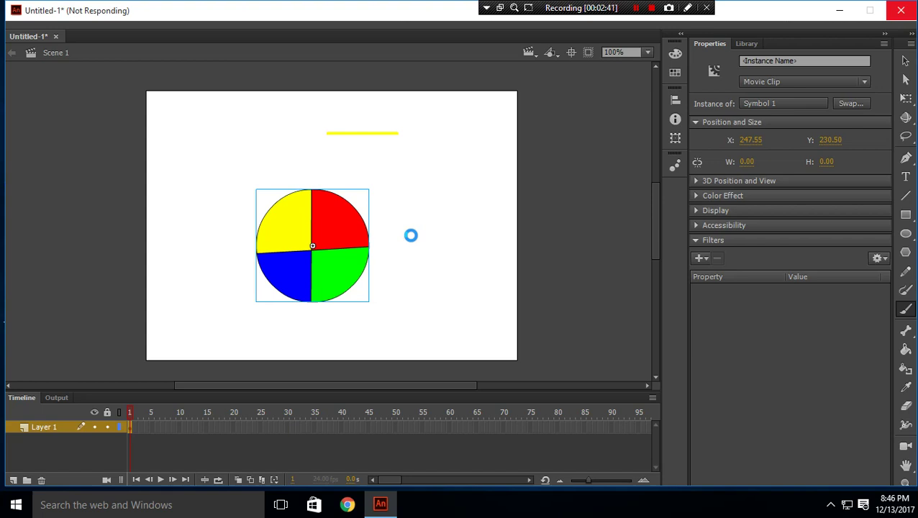
mouse_move(384, 121)
mouse_down()
mouse_move(397, 133)
mouse_move(384, 154)
mouse_up()
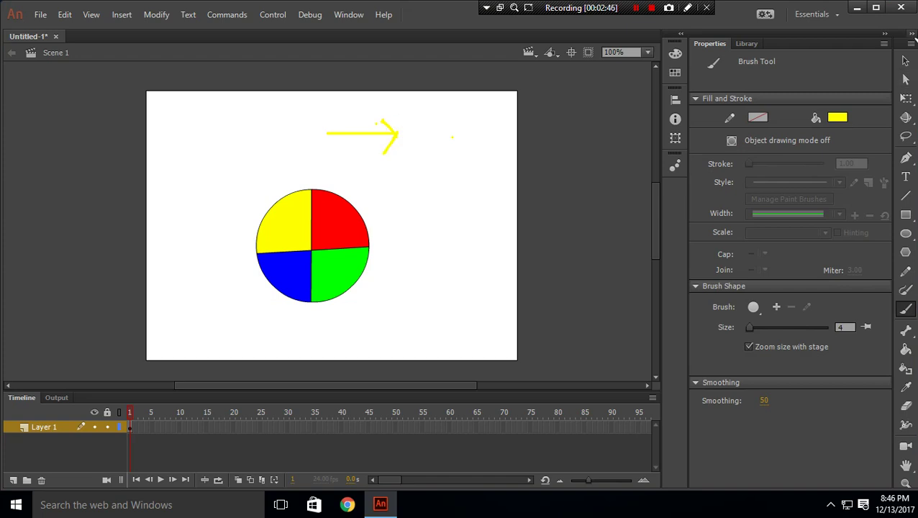
Recolour the painted arrow's fill to black and bend its shaft into a slight upward curve
click(905, 61)
drag(307, 107, 428, 179)
click(837, 178)
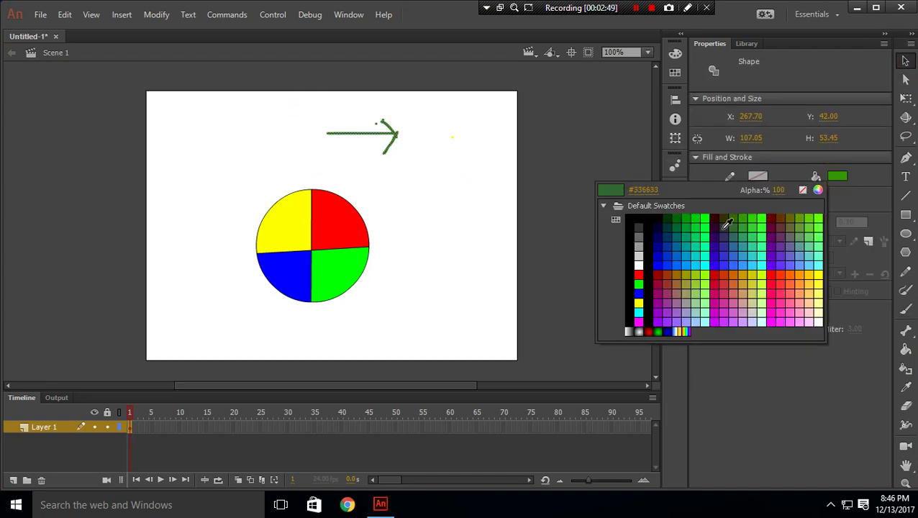
click(635, 226)
click(437, 215)
drag(353, 131, 382, 134)
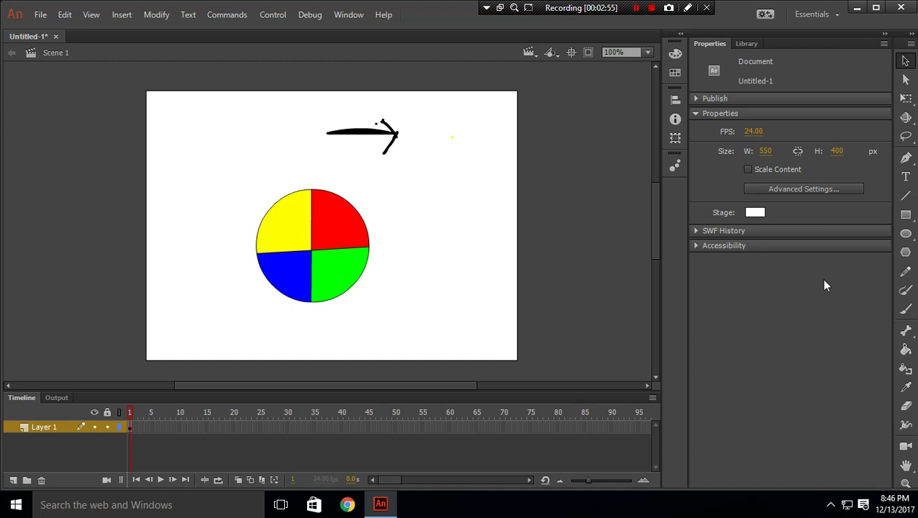
Delete the arrow and the stray brush dots above the circle
drag(322, 94, 463, 167)
key(Delete)
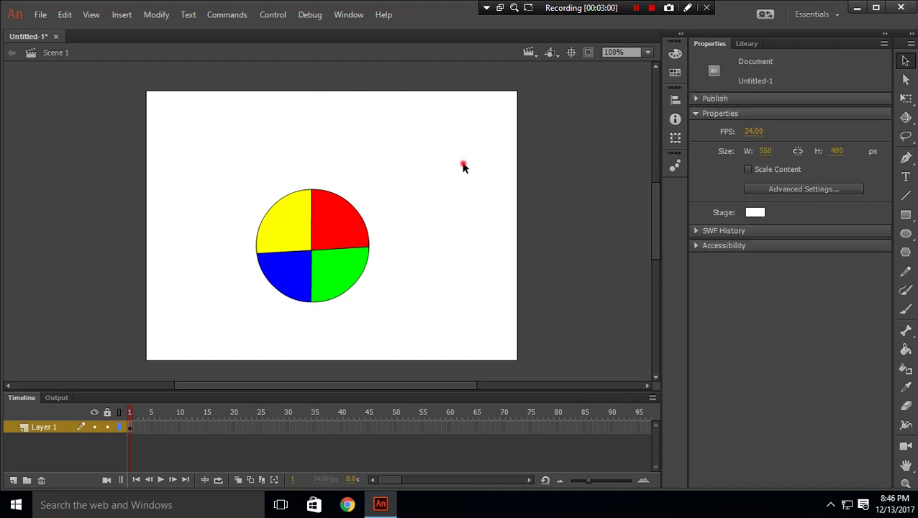
Create a classic tween on frame 1 of Layer 1 and insert a keyframe at frame 5
click(131, 428)
right_click(131, 428)
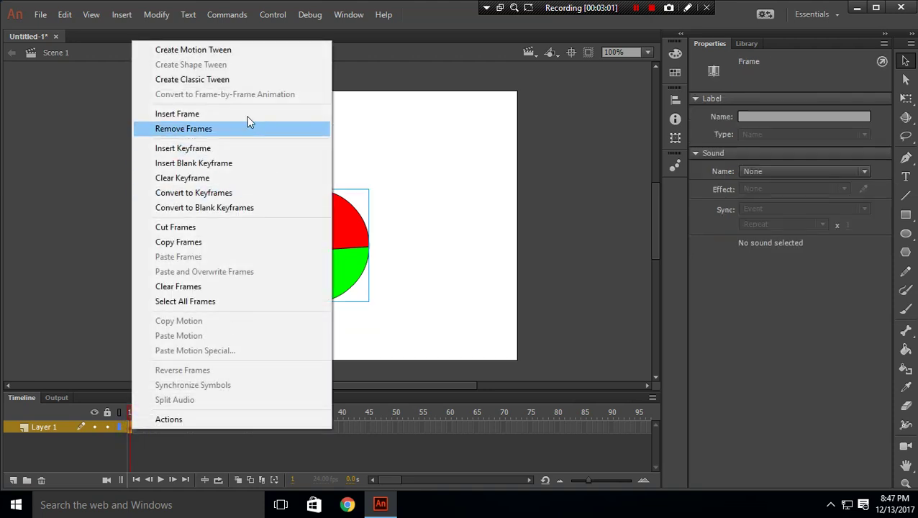
click(233, 79)
click(307, 154)
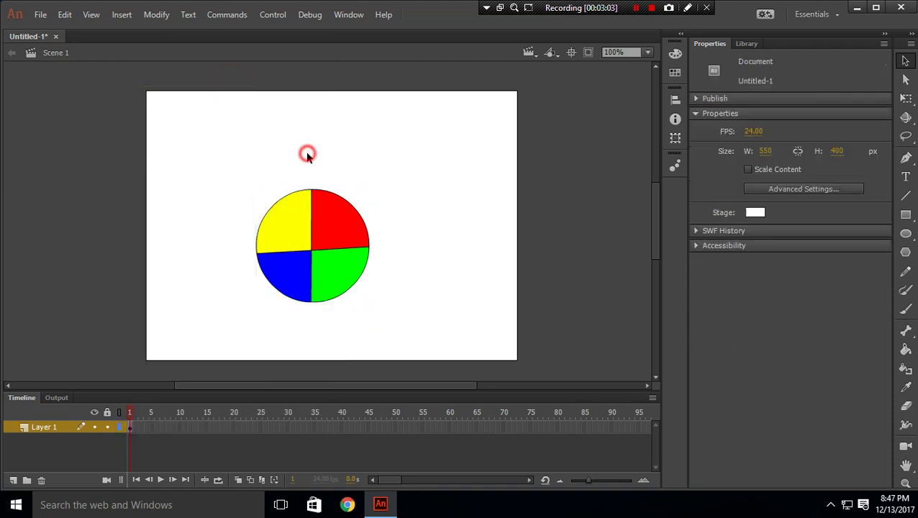
right_click(152, 427)
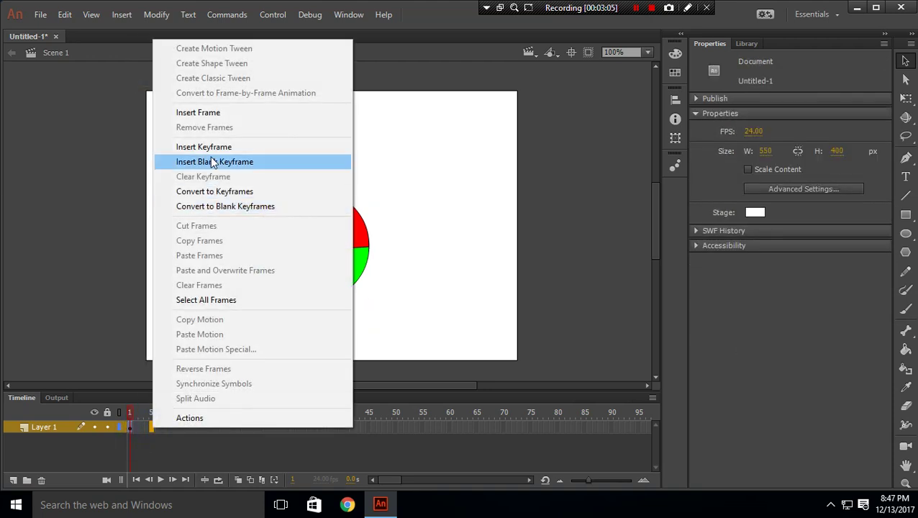
click(216, 147)
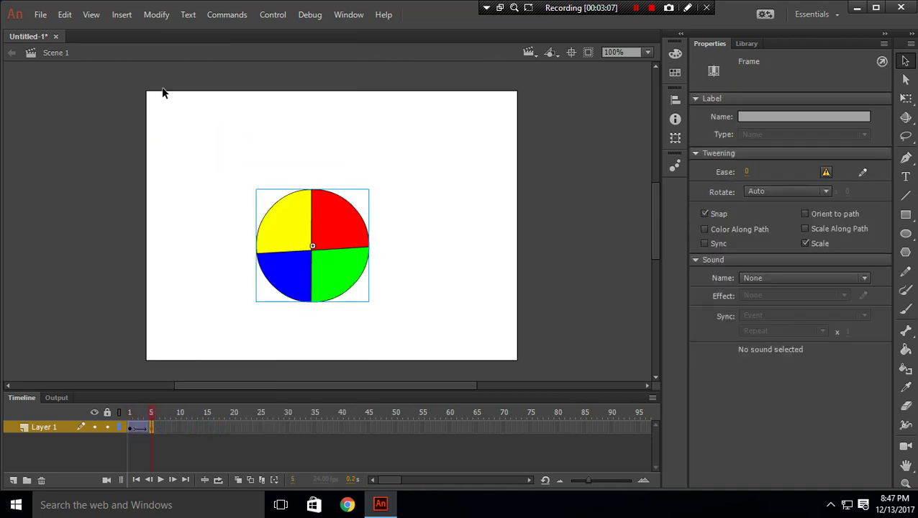
Rotate the circle 90° clockwise at frame 5 and play the animation from frame 1
click(156, 14)
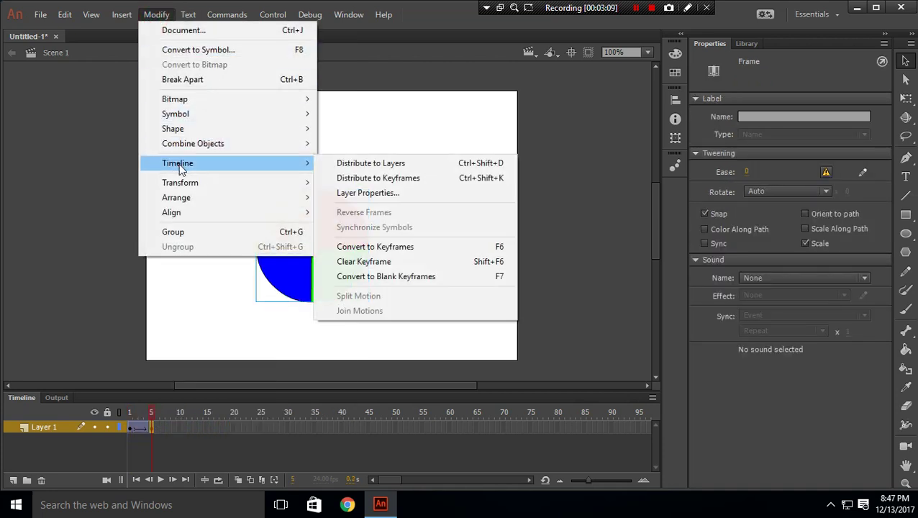
mouse_move(180, 184)
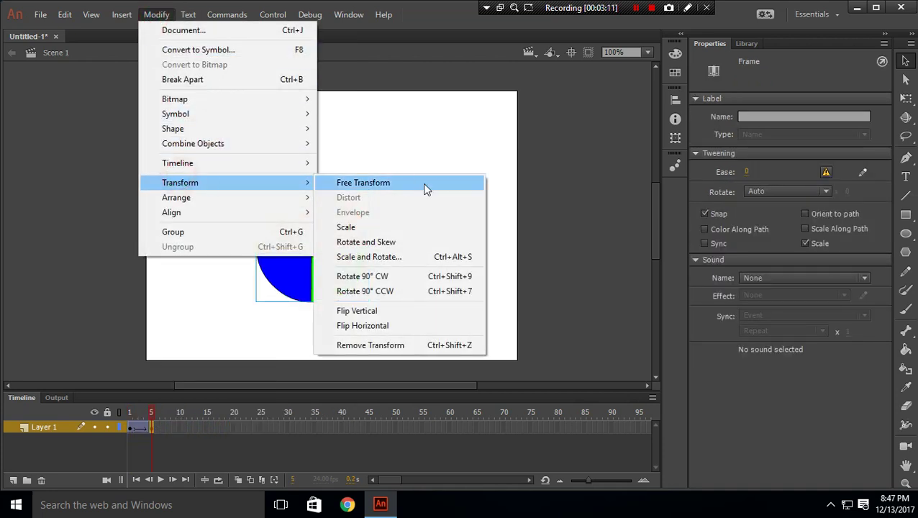
click(420, 279)
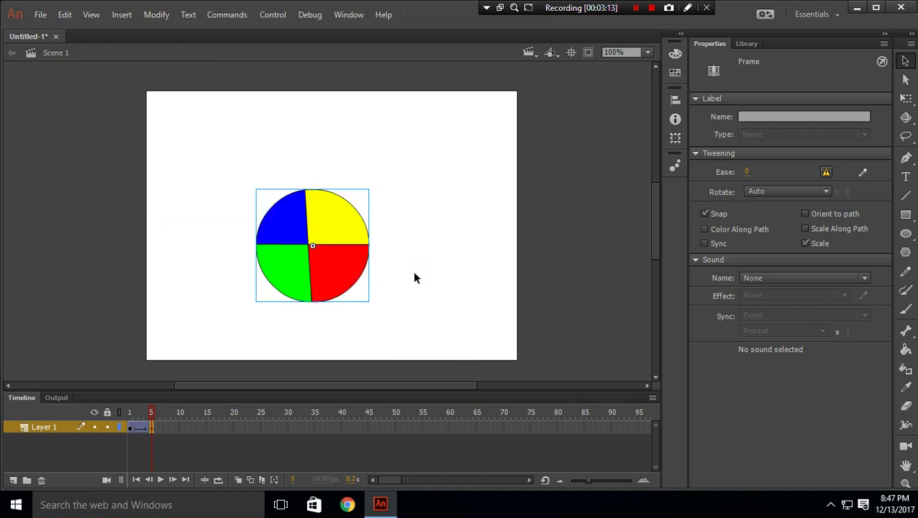
click(127, 416)
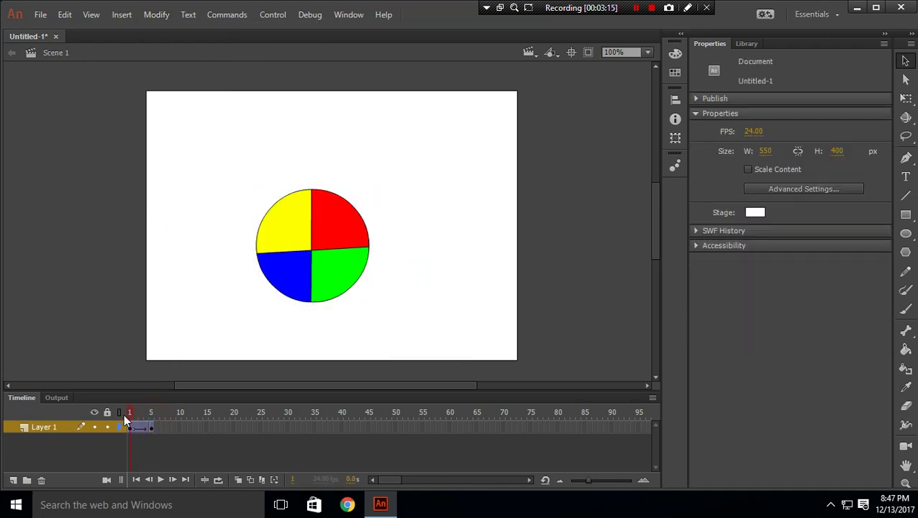
click(159, 478)
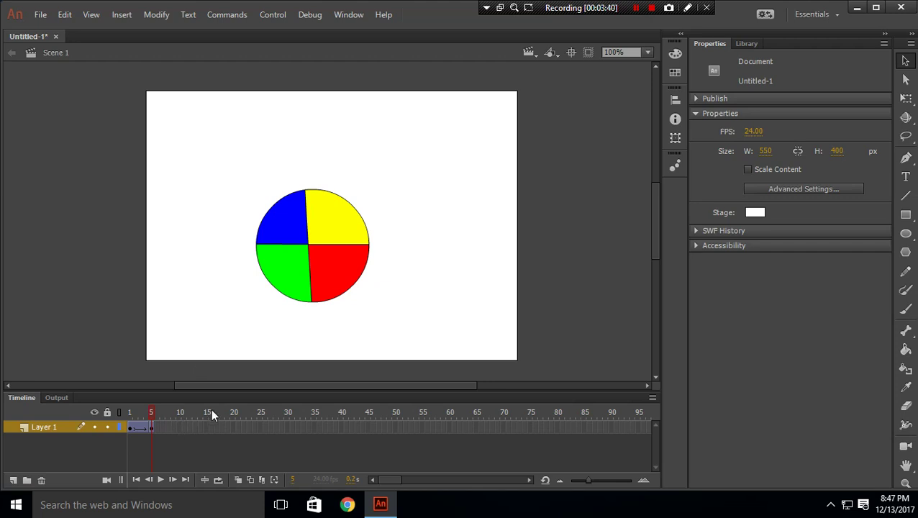
Insert a keyframe at frame 10 and rotate the circle another 90° clockwise there
right_click(180, 428)
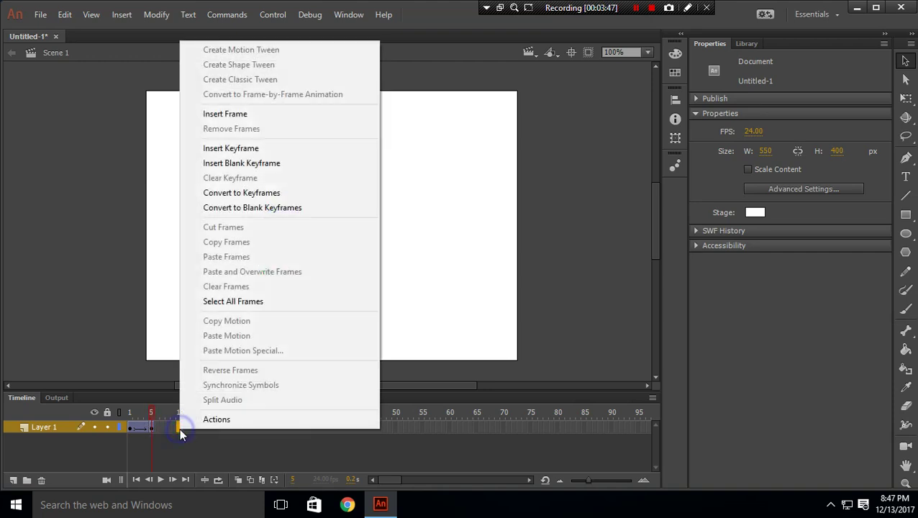
click(249, 148)
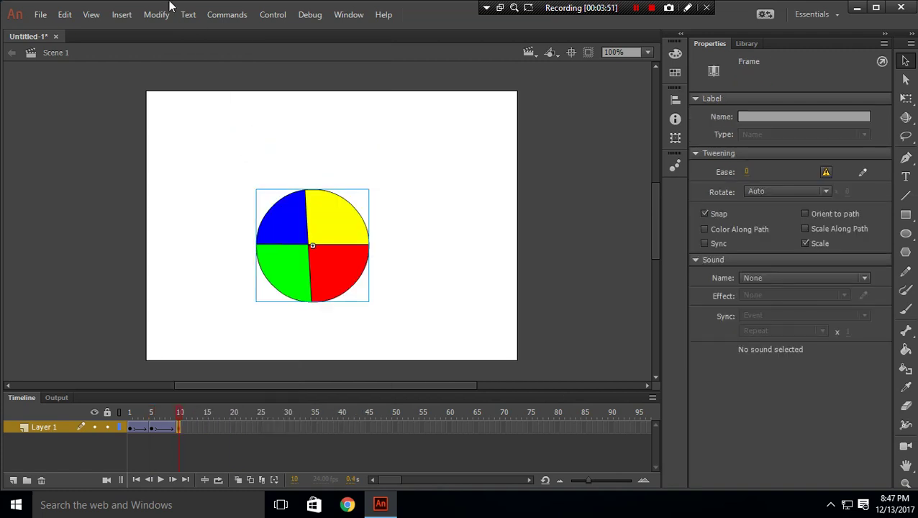
click(147, 16)
mouse_move(189, 182)
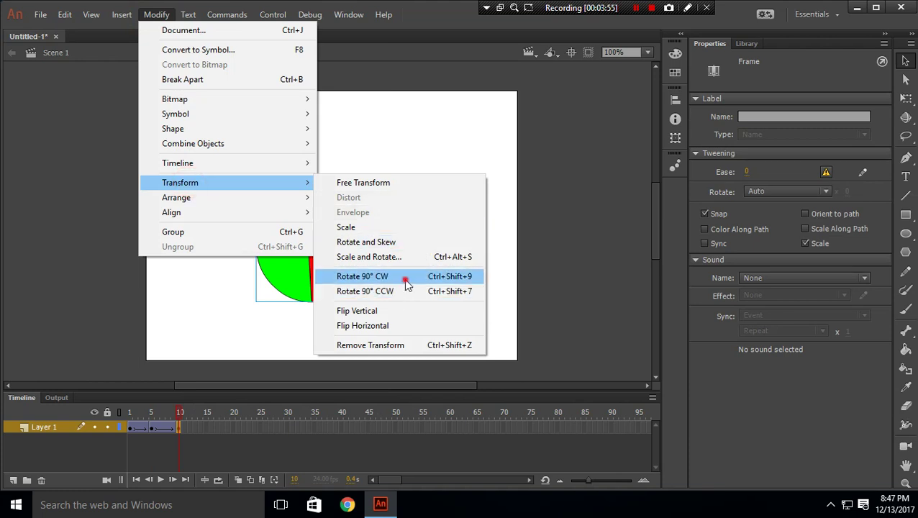
click(403, 279)
click(224, 342)
Insert a keyframe at frame 15 and rotate the circle another 90° clockwise there
right_click(207, 429)
click(262, 149)
click(157, 15)
click(187, 184)
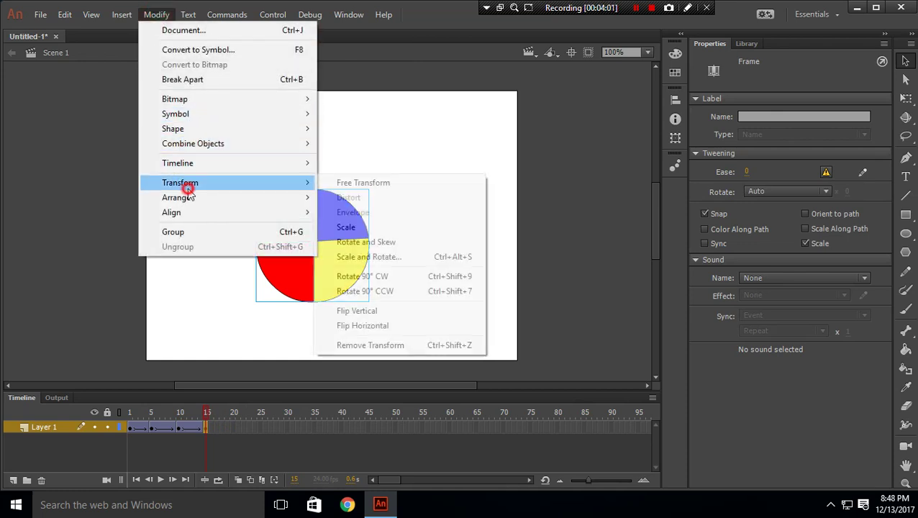
click(378, 281)
click(256, 447)
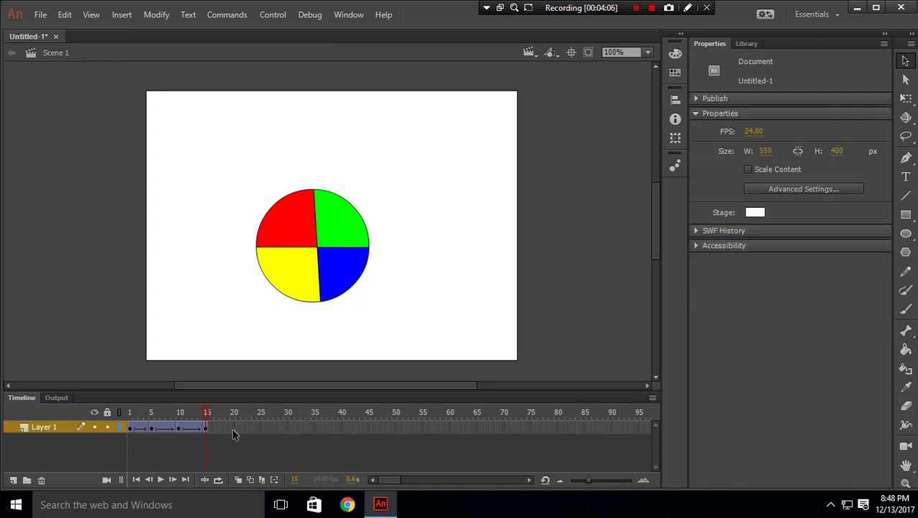
Insert a keyframe at frame 20 and rotate the circle another 90° clockwise to complete the full turn
right_click(232, 430)
click(293, 149)
click(155, 14)
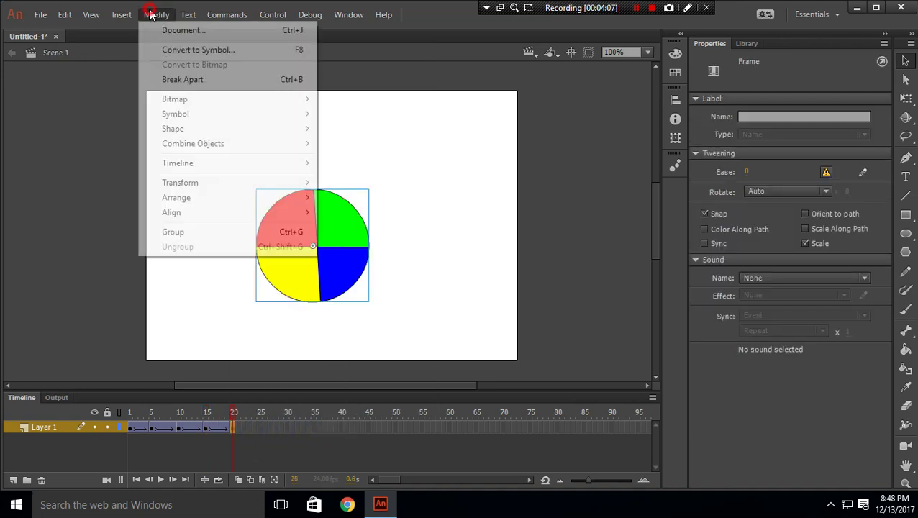
mouse_move(216, 184)
click(377, 273)
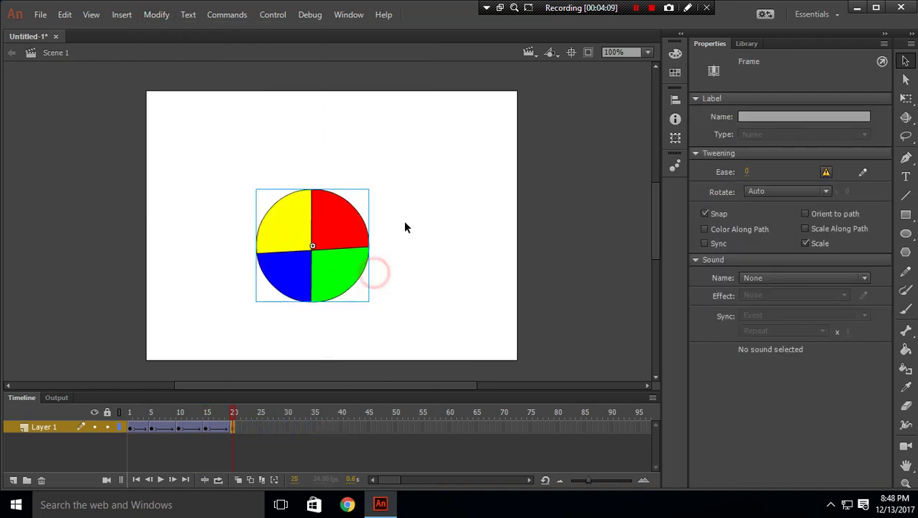
click(405, 220)
Play the full rotation on the timeline, test the movie as an SWF, and close the test window
click(161, 480)
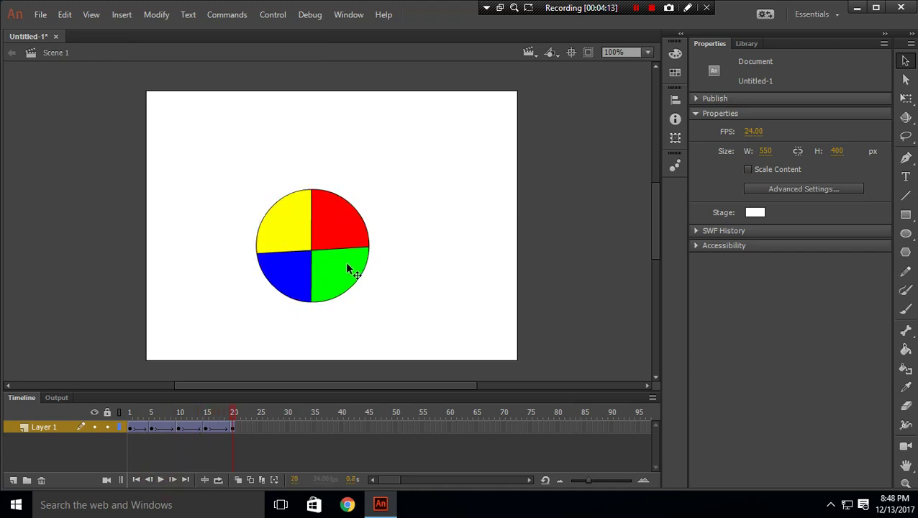
click(493, 178)
key(ctrl+Return)
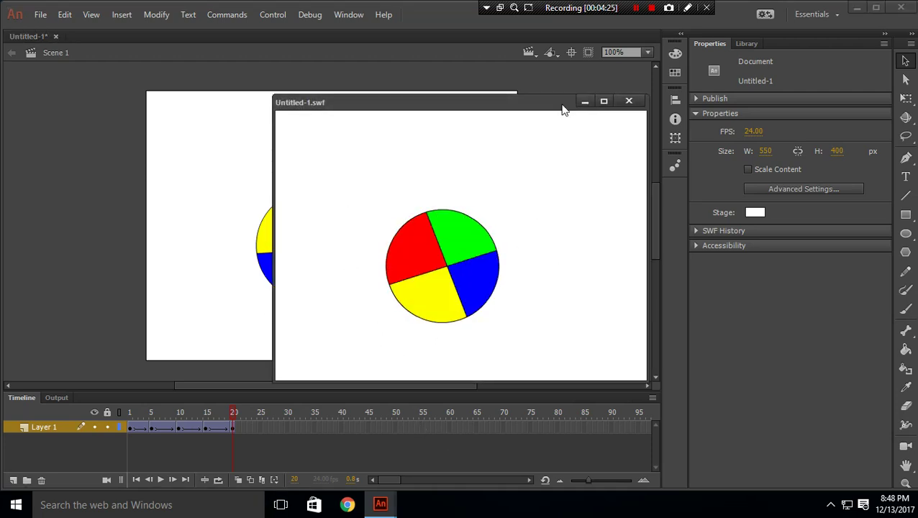
click(628, 102)
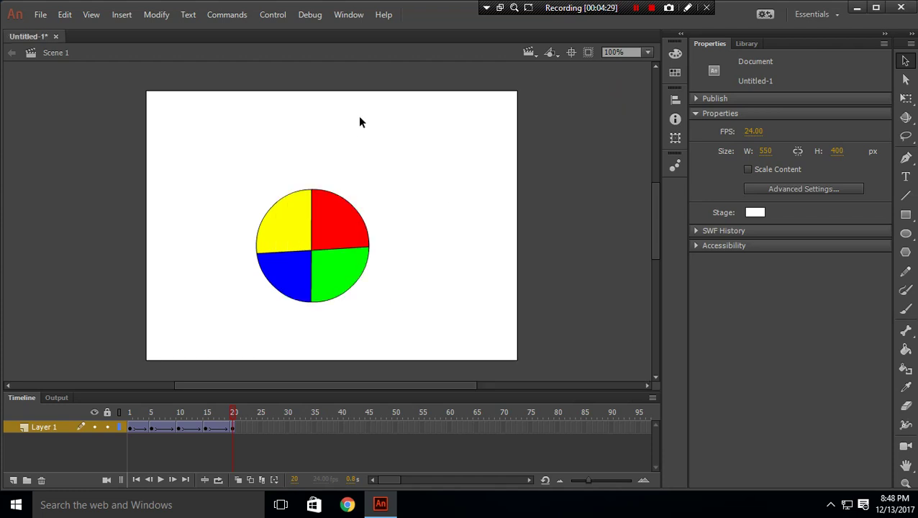
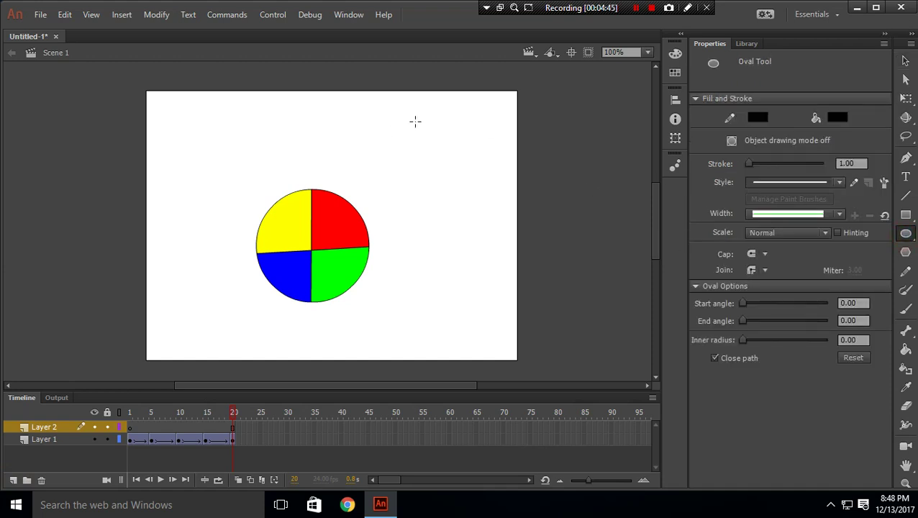
Draw a black circle about 175 px wide on Layer 2 and move it left to about X 343, Y 10
mouse_move(444, 95)
mouse_down()
mouse_move(498, 186)
mouse_move(566, 225)
mouse_move(564, 216)
mouse_up()
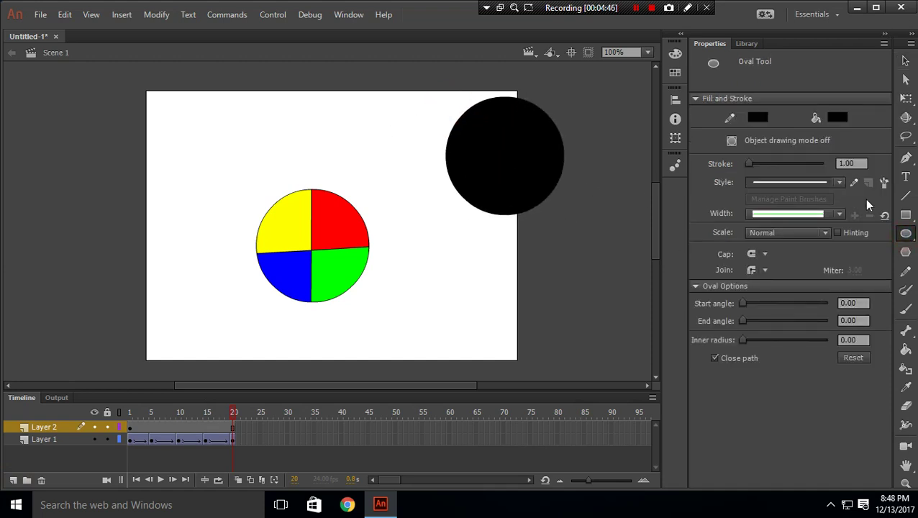
click(906, 63)
drag(390, 63, 467, 182)
click(576, 163)
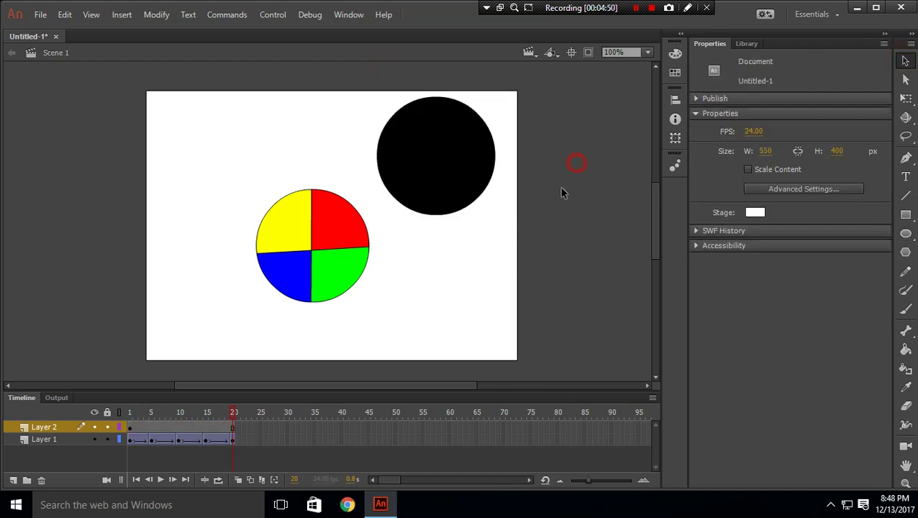
Change the new circle's fill to red (#FF0000), keeping its black outline
click(478, 246)
click(442, 182)
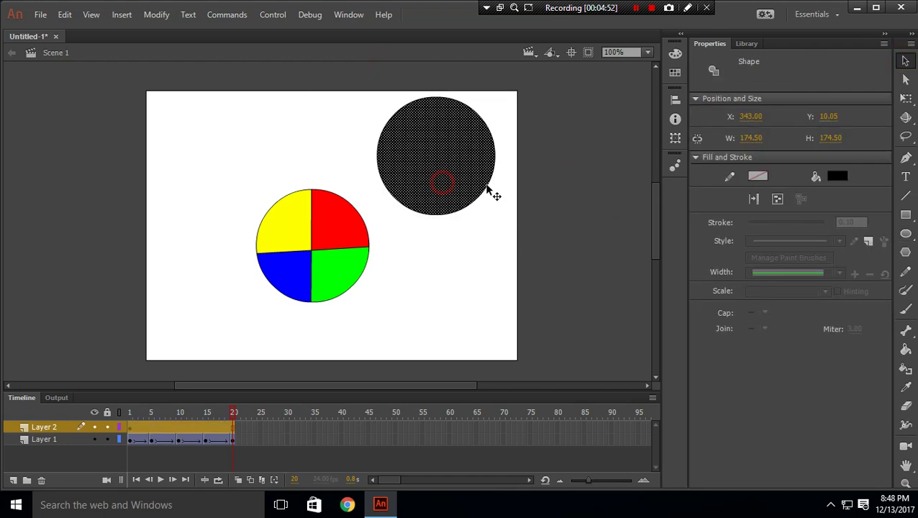
click(838, 176)
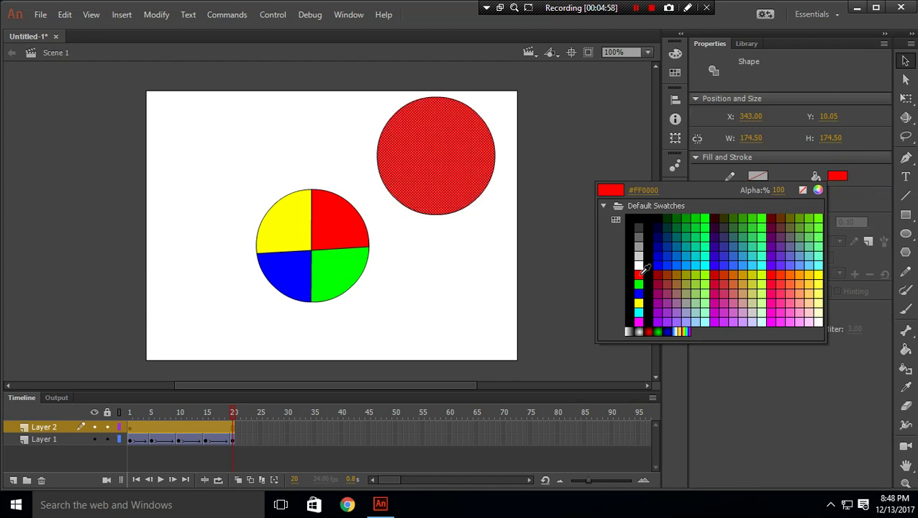
click(638, 275)
Divide the red circle into quarters with one vertical and one horizontal line through its centre
click(906, 195)
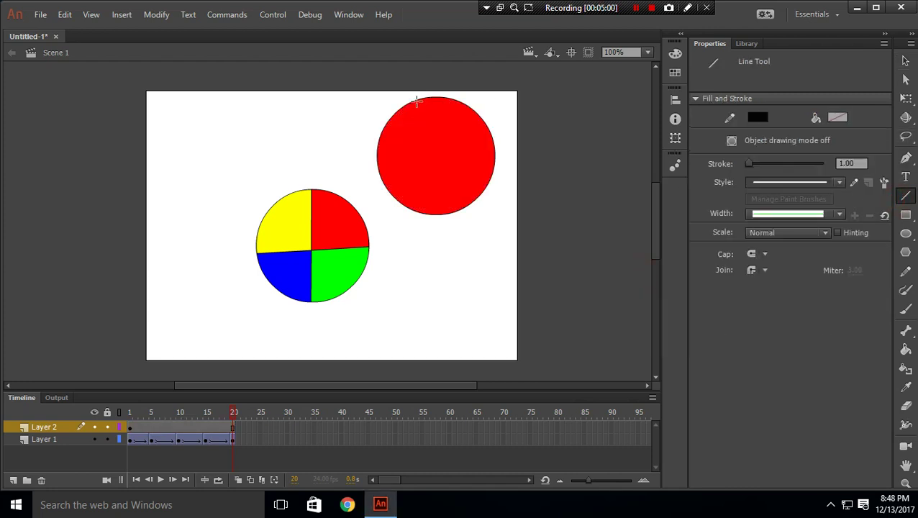
drag(435, 111, 434, 209)
drag(477, 156, 376, 154)
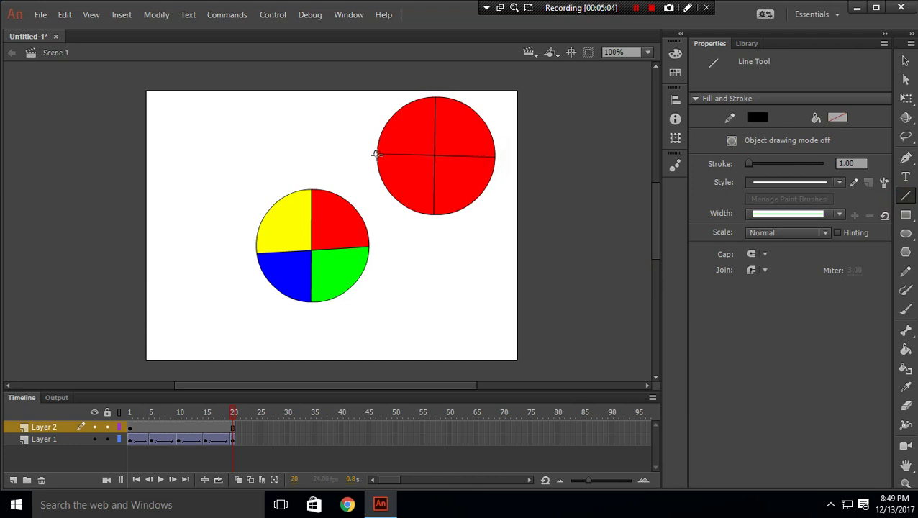
Fill the new circle's lower-left and upper-right quarters with blue
click(904, 62)
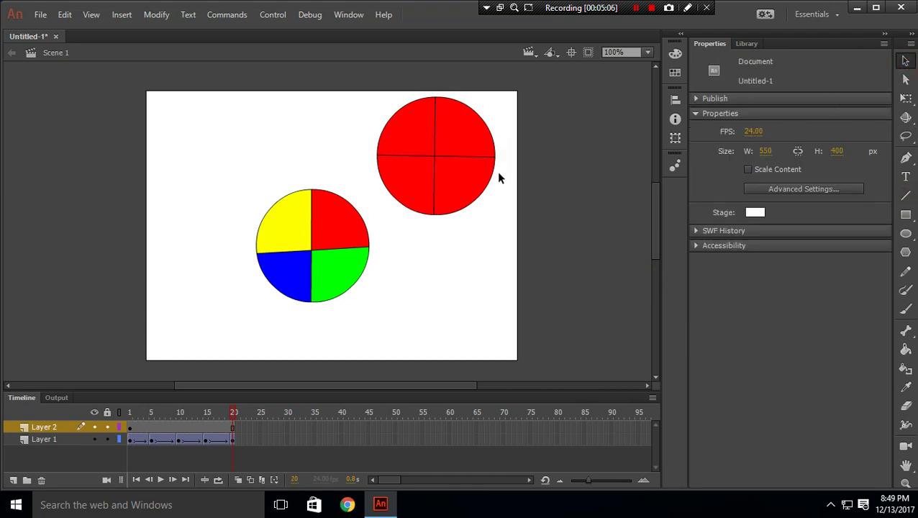
click(425, 186)
click(838, 177)
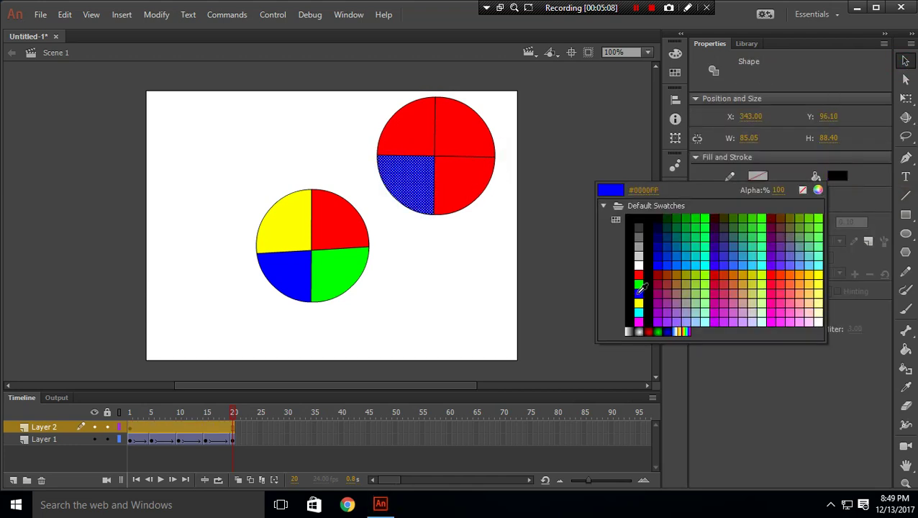
click(636, 308)
click(490, 151)
click(838, 176)
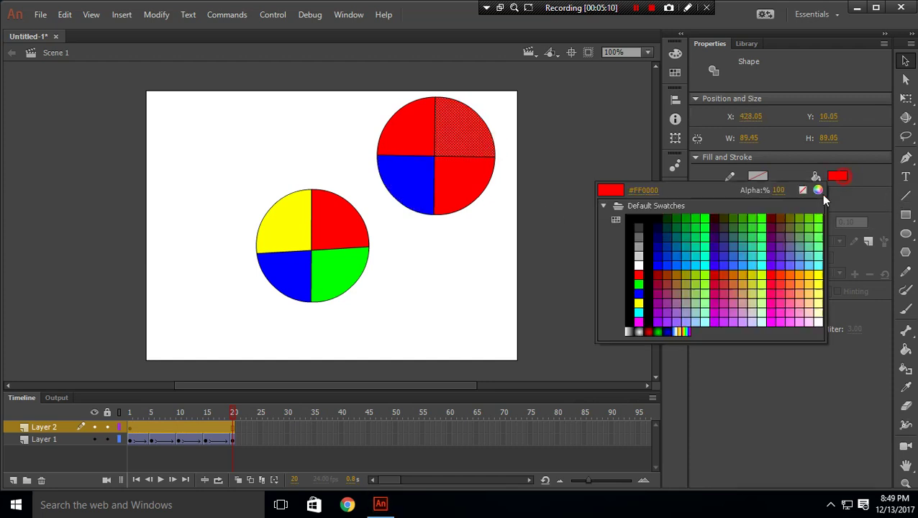
click(636, 308)
click(596, 247)
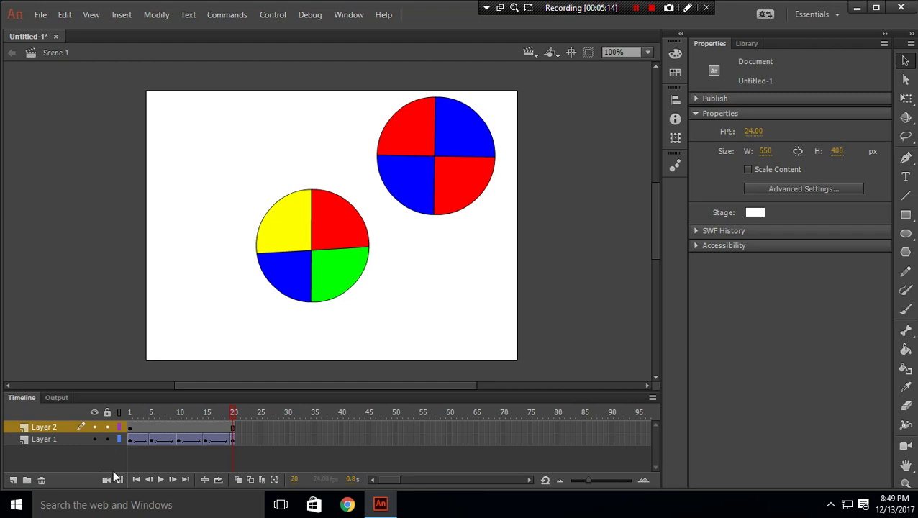
Delete Layer 1 containing the four-coloured circle's rotation animation
click(238, 428)
click(54, 440)
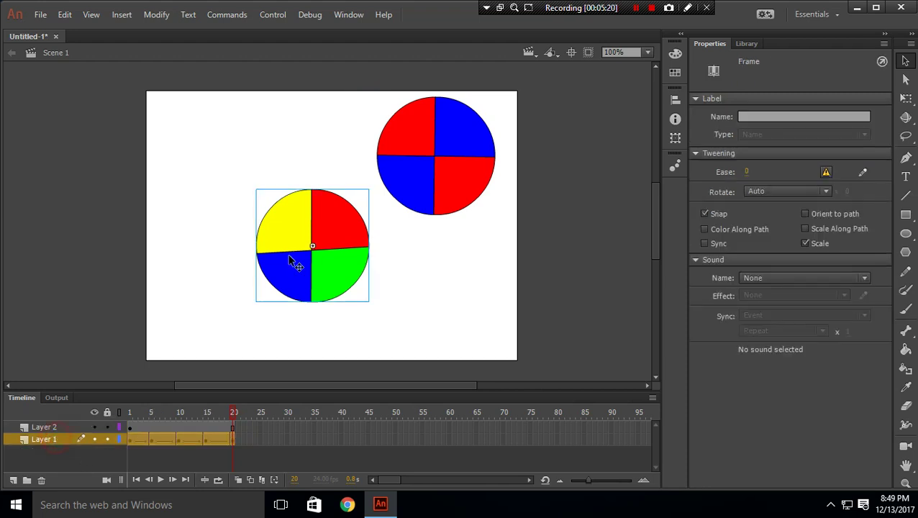
click(41, 480)
Remove frames 2 to 20 from Layer 2, keeping only its first keyframe
click(179, 428)
click(234, 427)
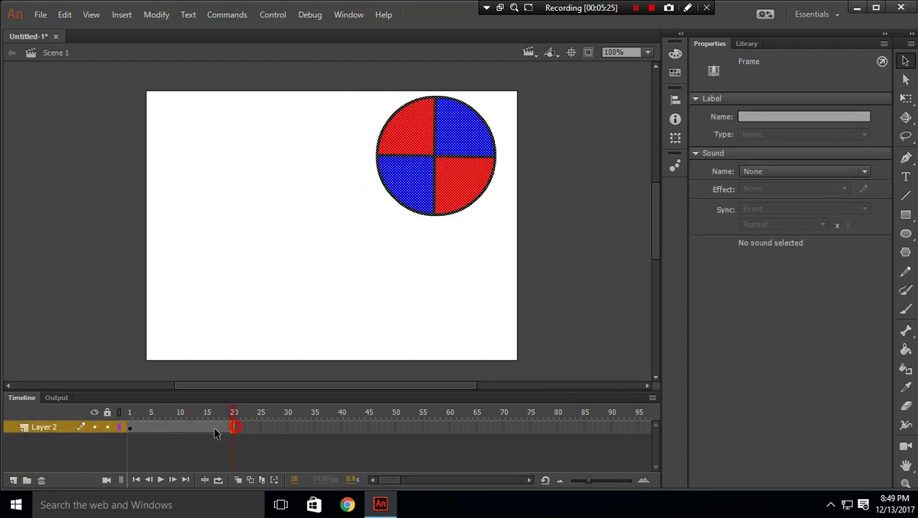
drag(235, 426, 202, 435)
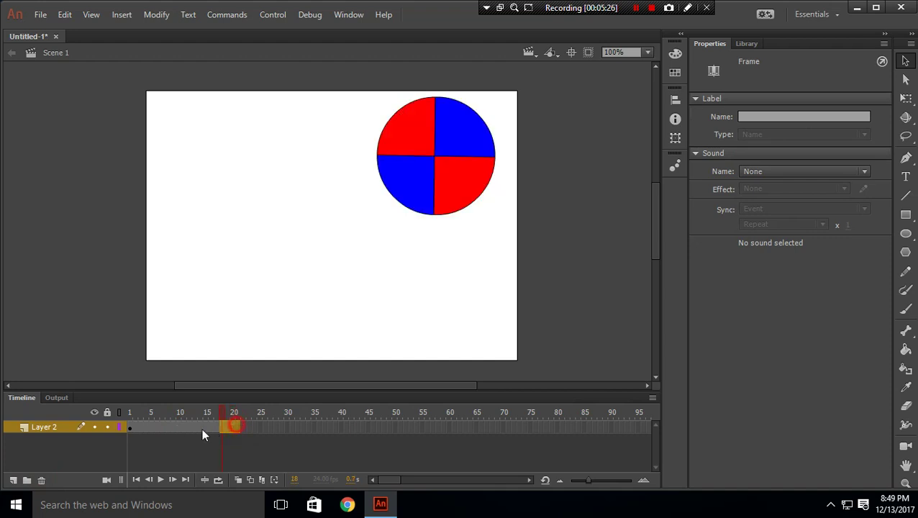
right_click(139, 429)
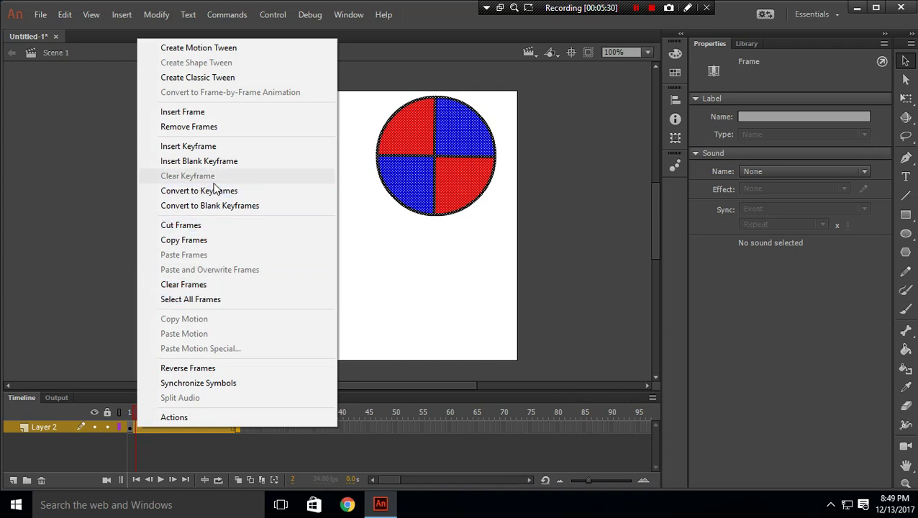
click(221, 127)
click(410, 277)
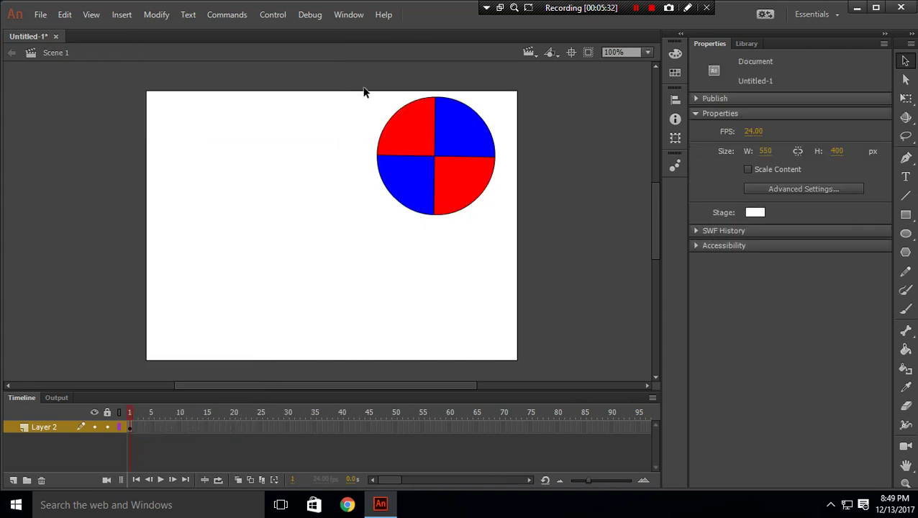
Move the entire red and blue circle from the stage's upper-right area to near the stage's centre
drag(369, 88, 526, 257)
drag(447, 174, 327, 253)
click(442, 250)
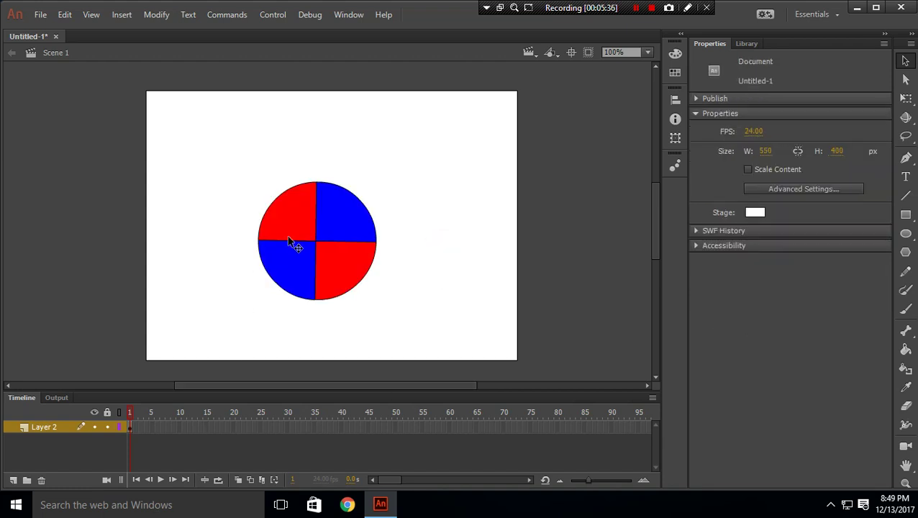
Convert the entire red and blue circle, including its dividing lines, to a symbol
drag(213, 147, 443, 334)
right_click(342, 268)
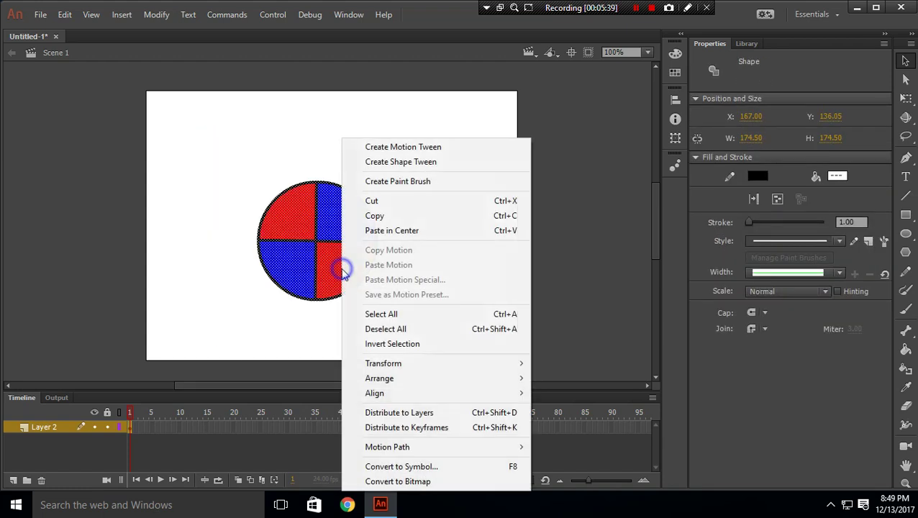
click(383, 466)
click(536, 57)
click(425, 227)
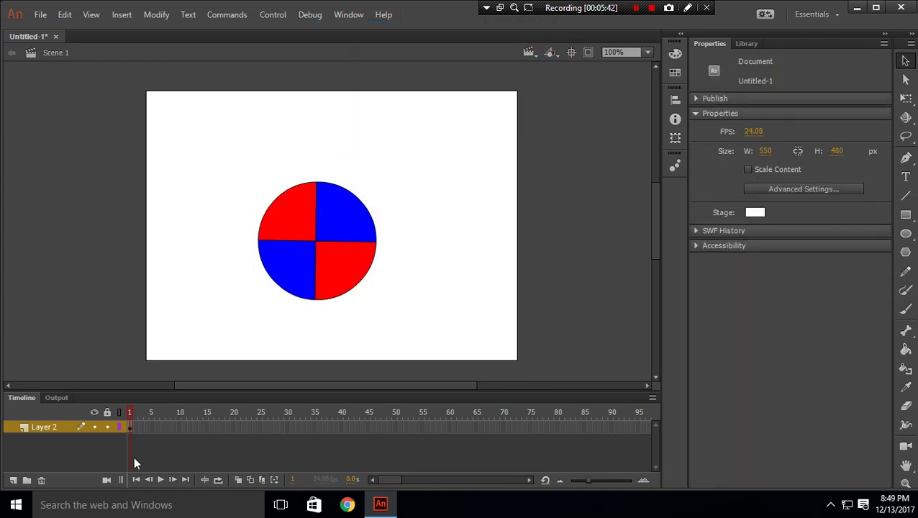
Insert a keyframe at frame 5 of Layer 2 and create a classic tween from frame 1 to it
right_click(157, 428)
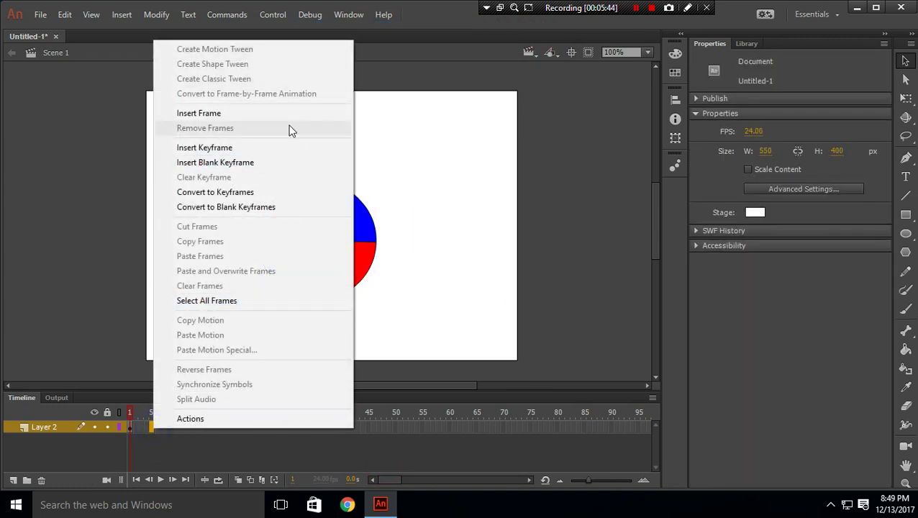
click(276, 144)
click(156, 14)
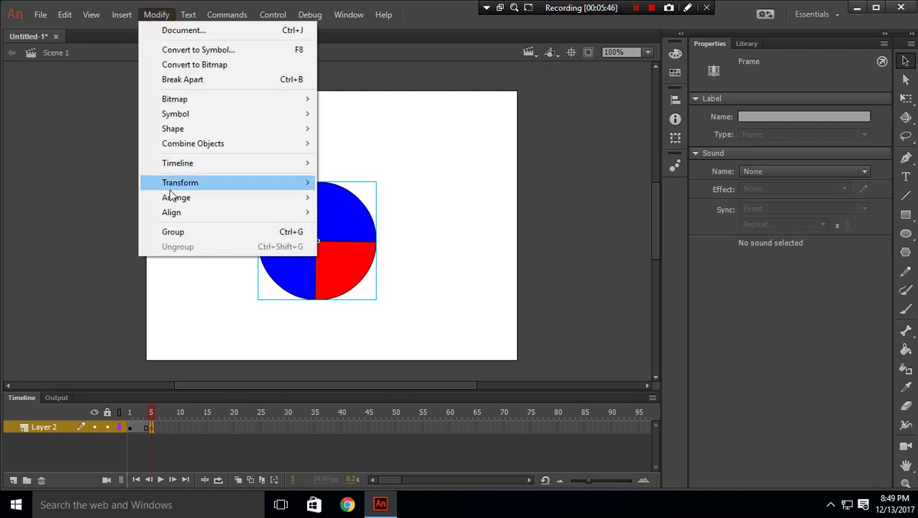
click(117, 276)
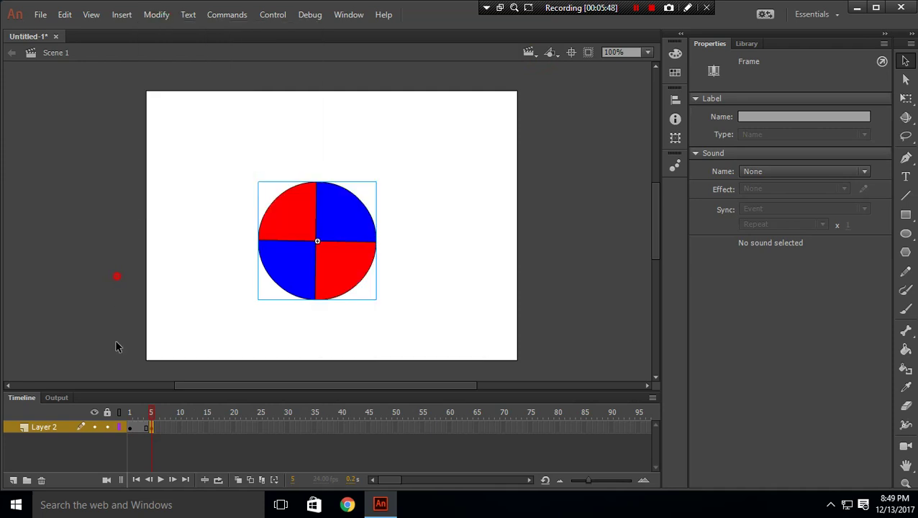
right_click(131, 430)
click(206, 78)
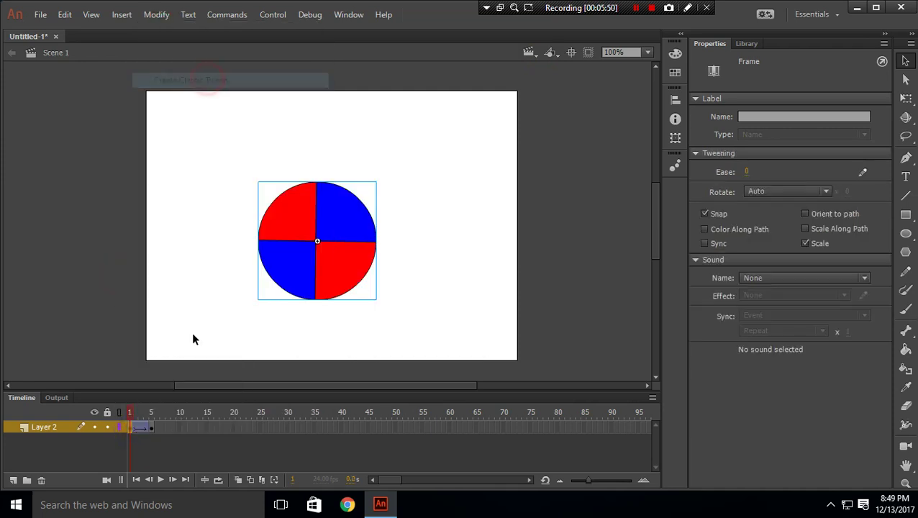
Rotate the circle 90° counter-clockwise at the frame 5 keyframe
click(151, 427)
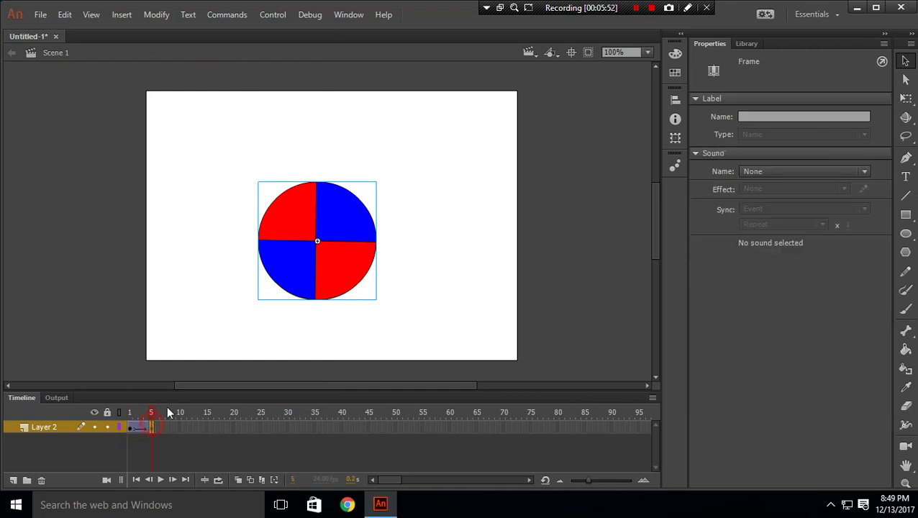
click(151, 14)
mouse_move(163, 182)
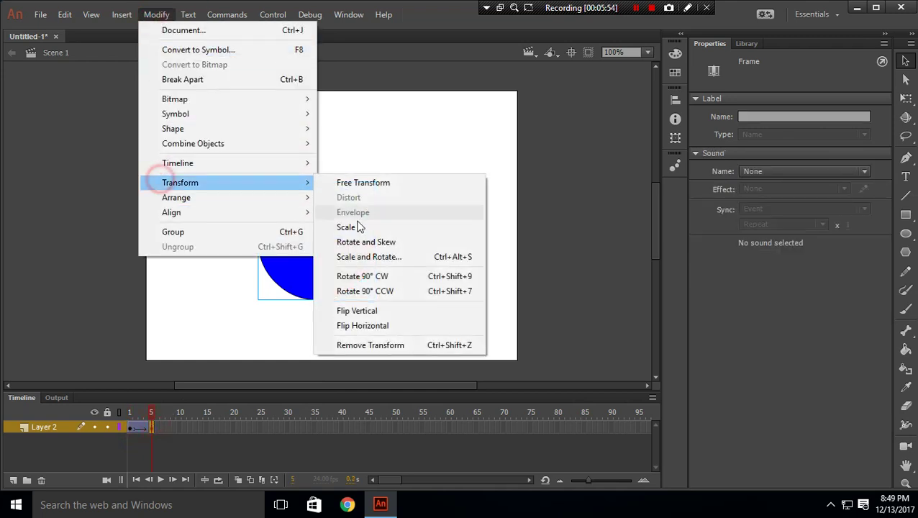
click(379, 295)
click(216, 446)
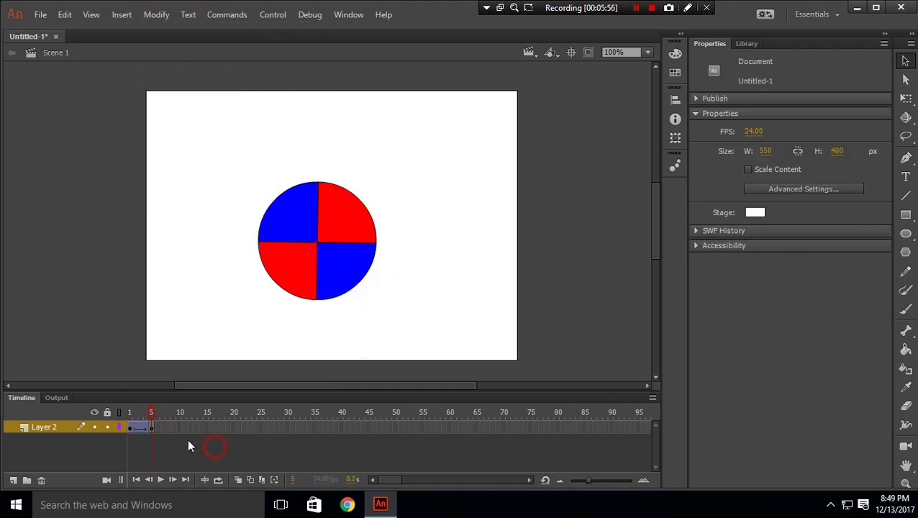
Insert a keyframe at frame 10 of Layer 2 and rotate its circle 90° counter-clockwise
right_click(178, 427)
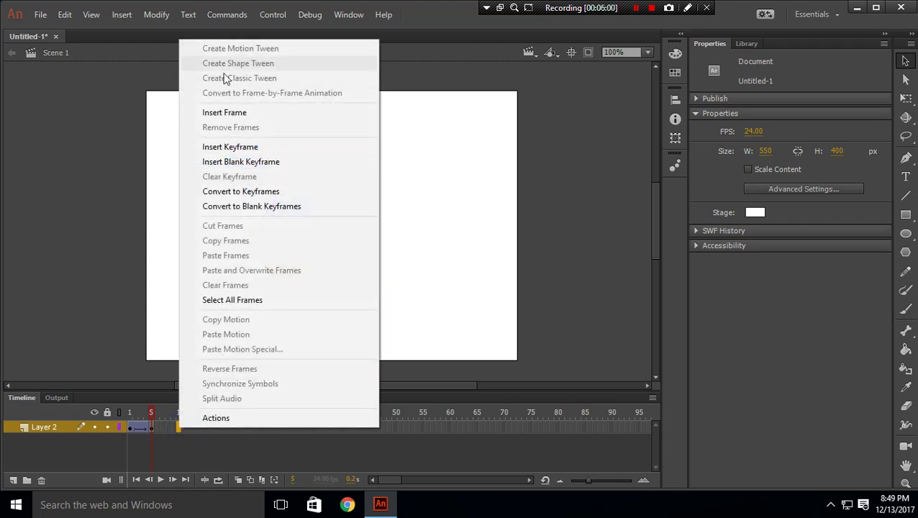
click(241, 145)
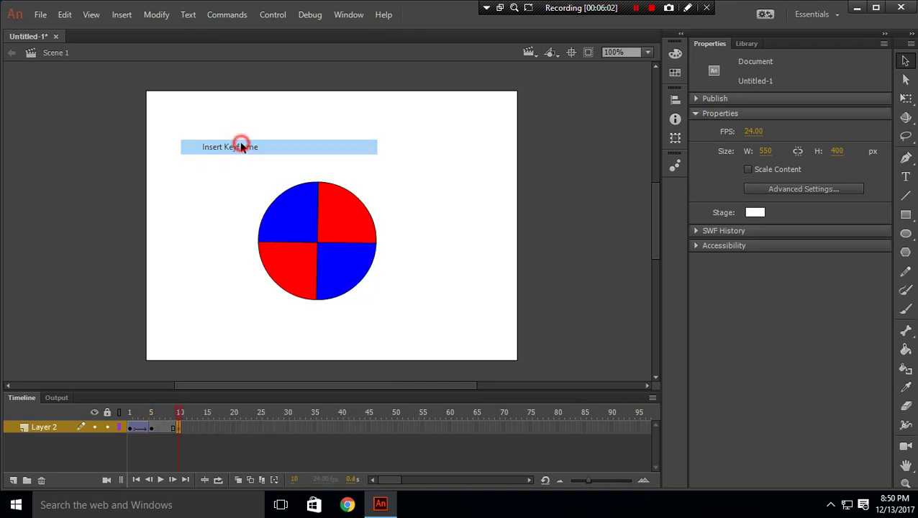
click(154, 15)
mouse_move(180, 182)
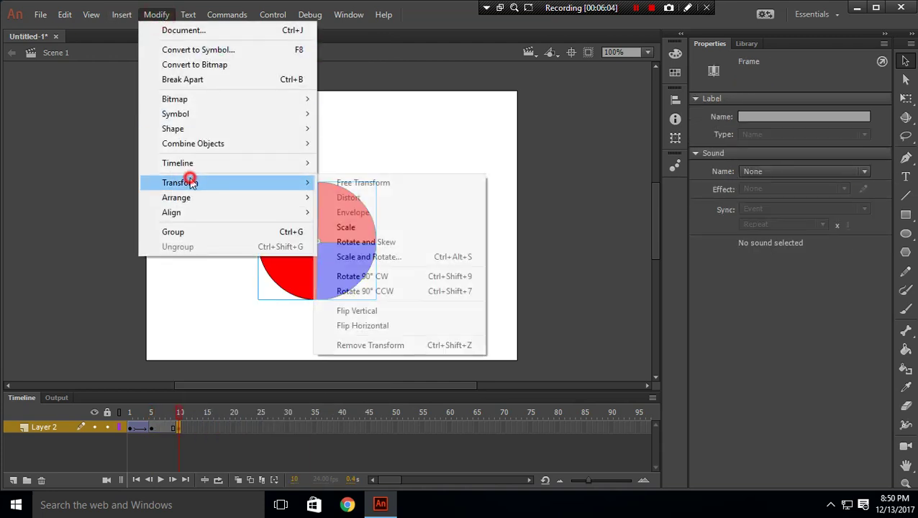
click(388, 295)
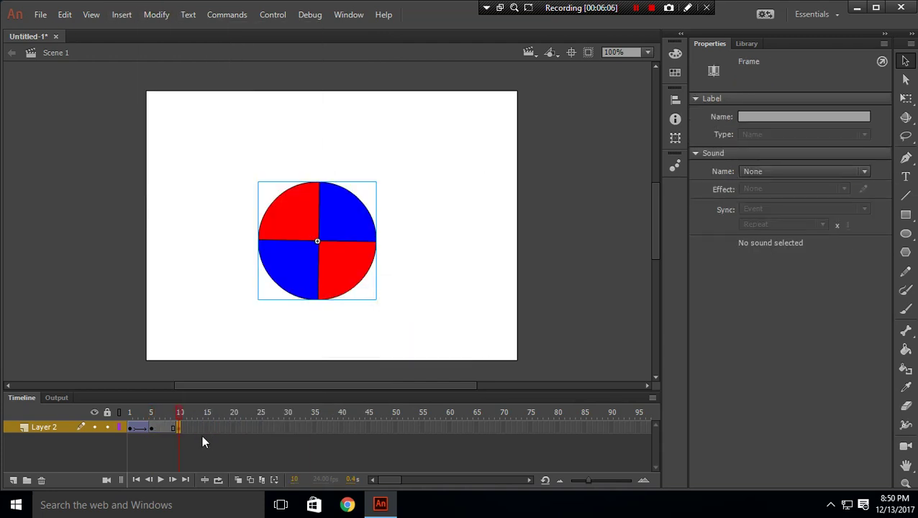
Create classic tweens on the frame 5 to 10 span and on the frame 10 keyframe
right_click(164, 425)
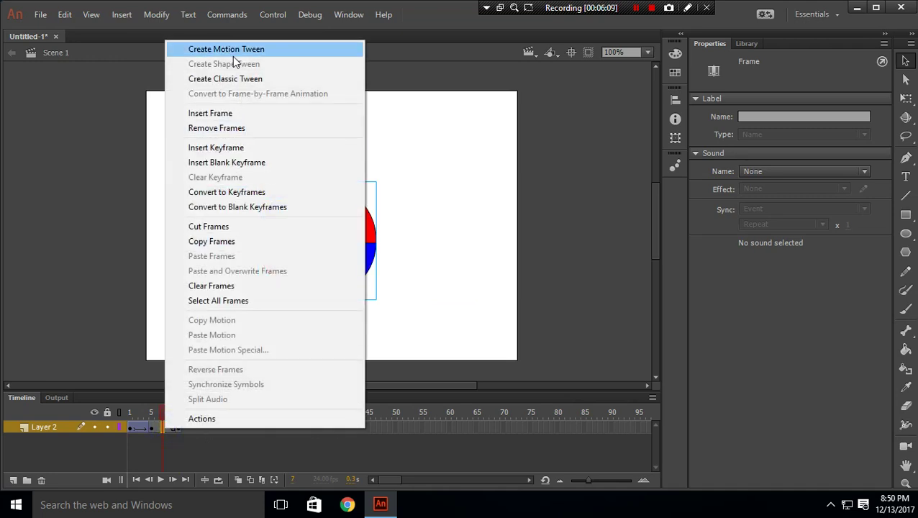
click(250, 80)
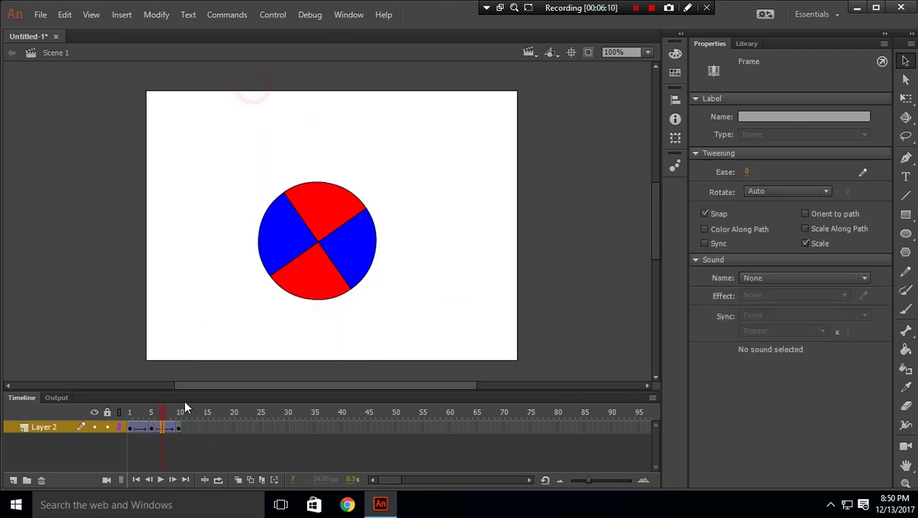
click(181, 443)
right_click(179, 431)
click(261, 77)
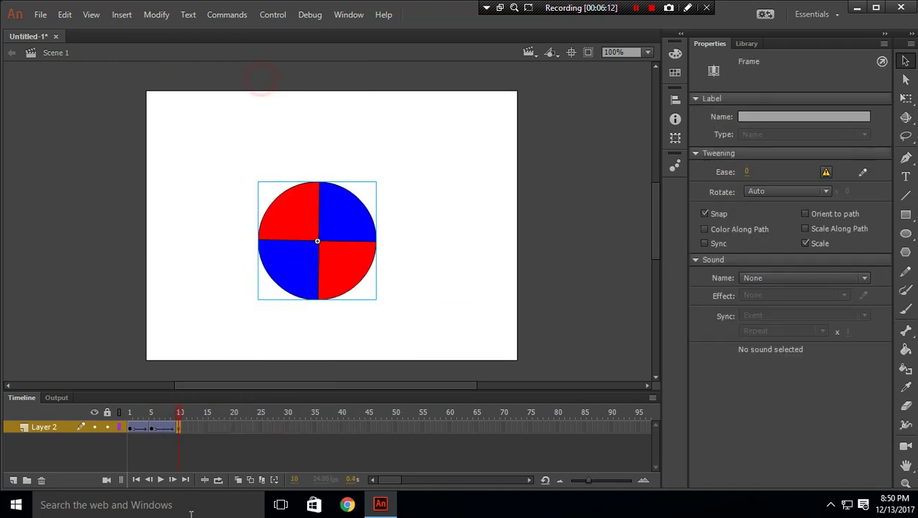
Insert a keyframe at frame 15 of Layer 2 and rotate its circle 90° counter-clockwise
right_click(204, 433)
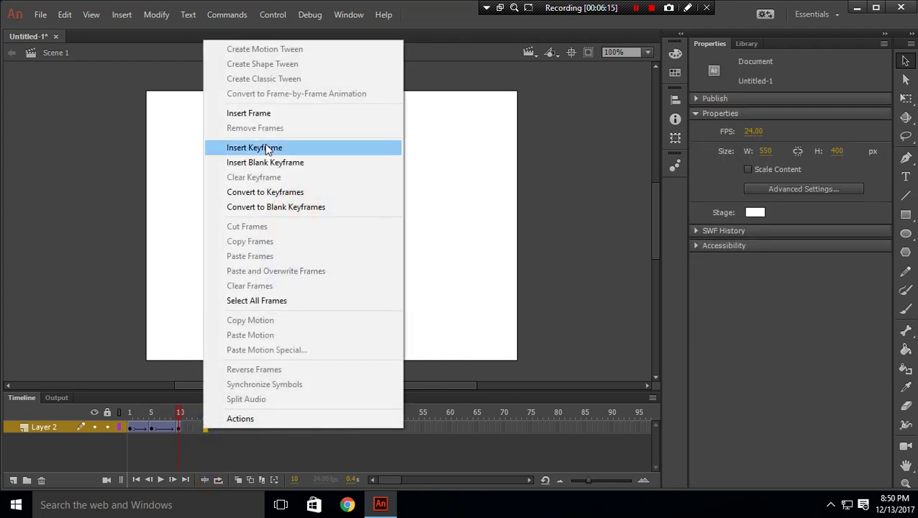
click(265, 143)
click(156, 15)
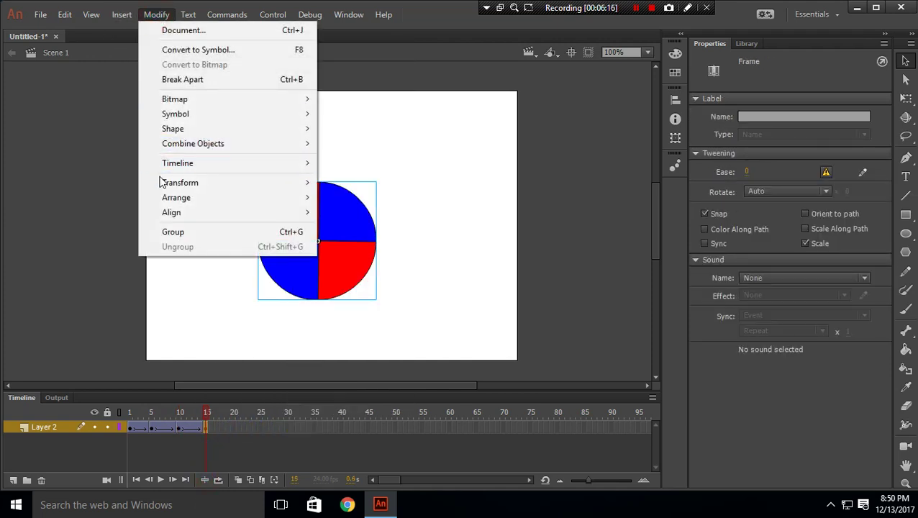
mouse_move(180, 182)
click(401, 293)
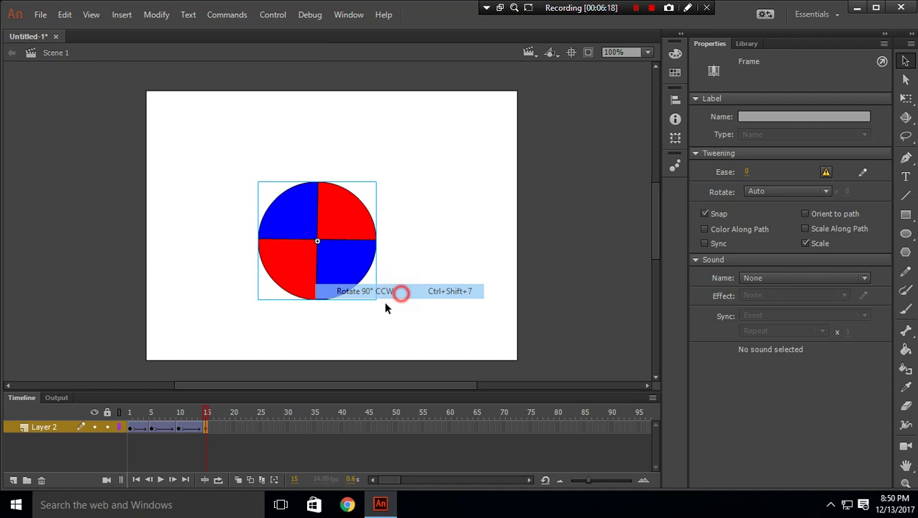
Insert a keyframe at frame 20 of Layer 2 and rotate its circle 90° counter-clockwise
right_click(232, 427)
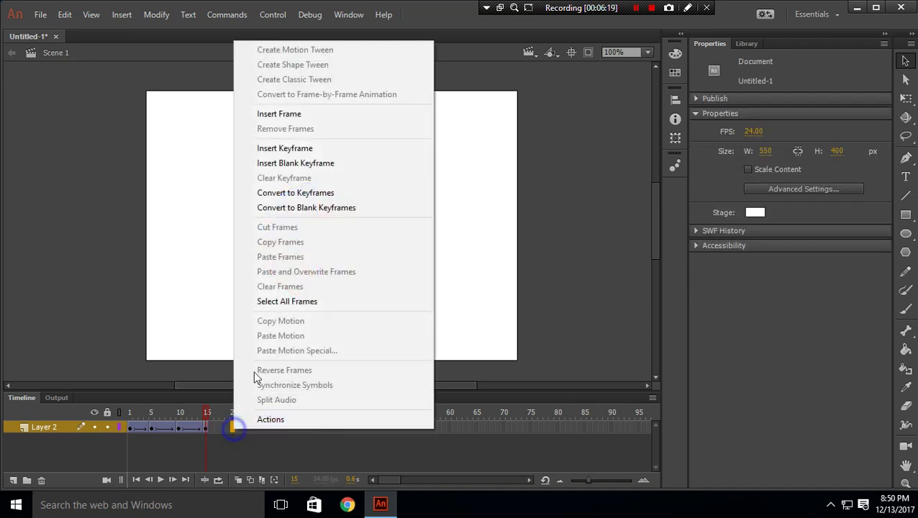
click(305, 148)
click(157, 15)
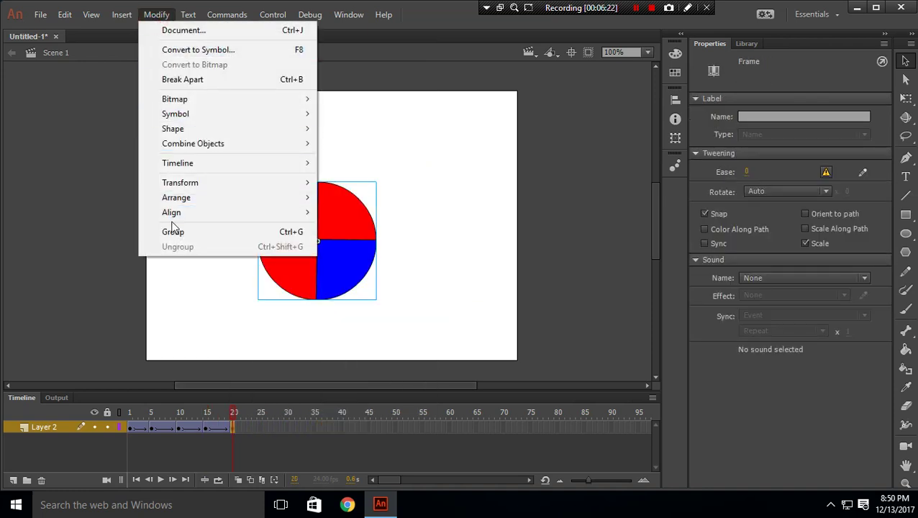
mouse_move(180, 182)
click(404, 291)
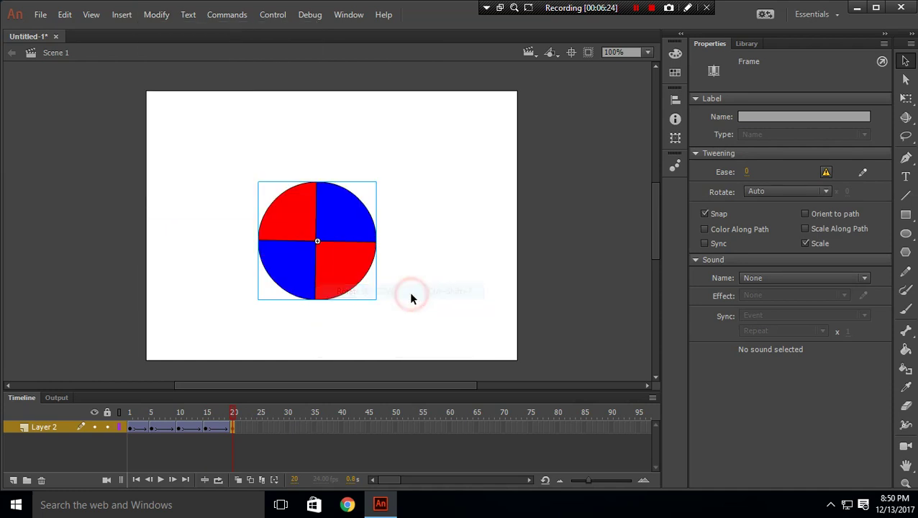
click(446, 275)
Play the circle's rotation on the timeline, test the movie in its own window, and close that preview
click(159, 479)
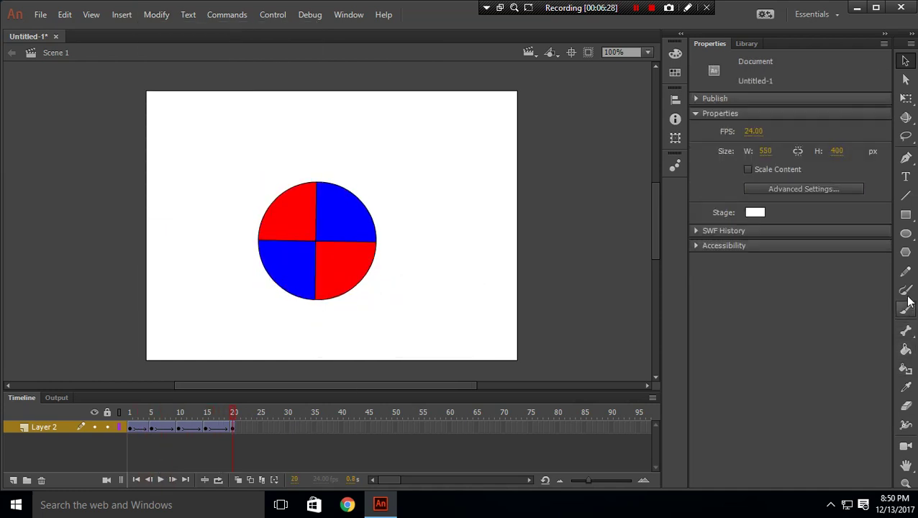
click(404, 137)
key(ctrl+Return)
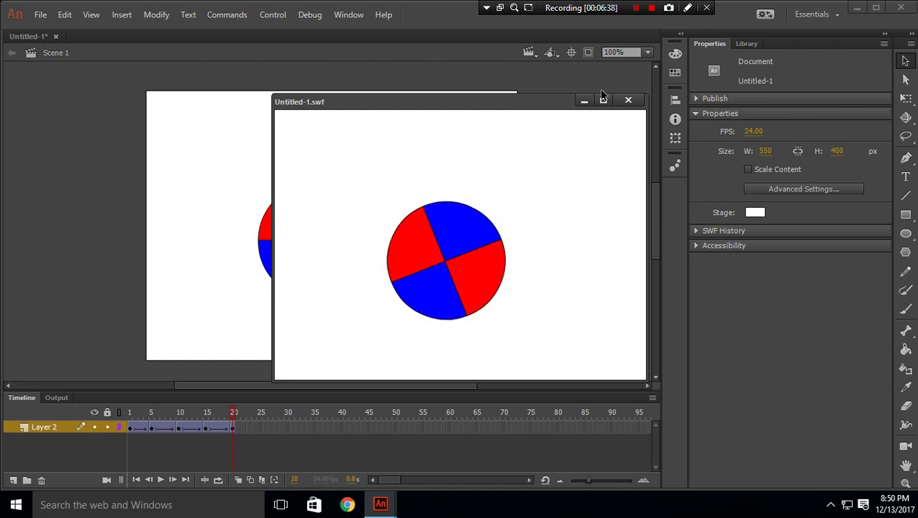
click(626, 101)
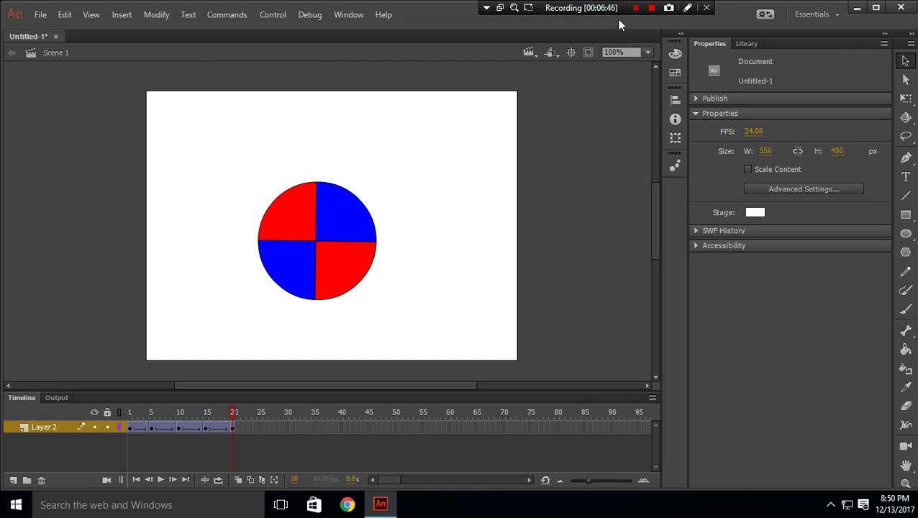
click(668, 8)
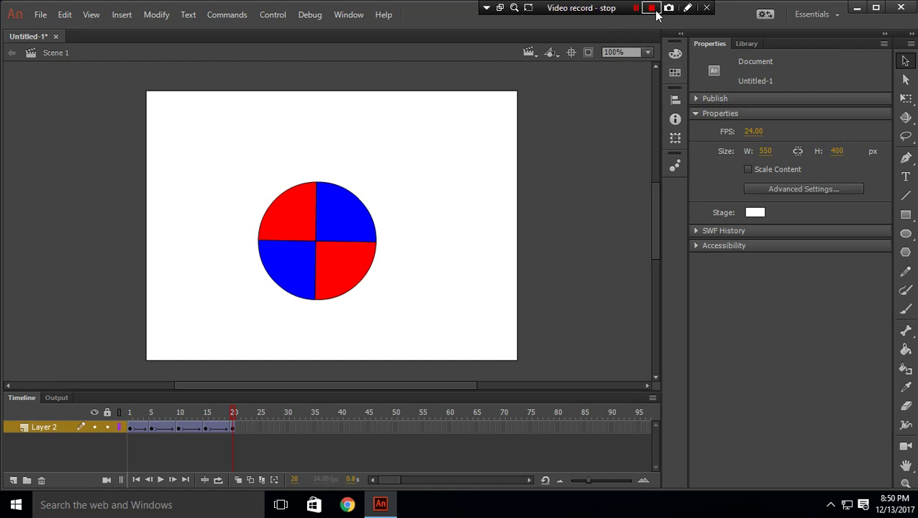